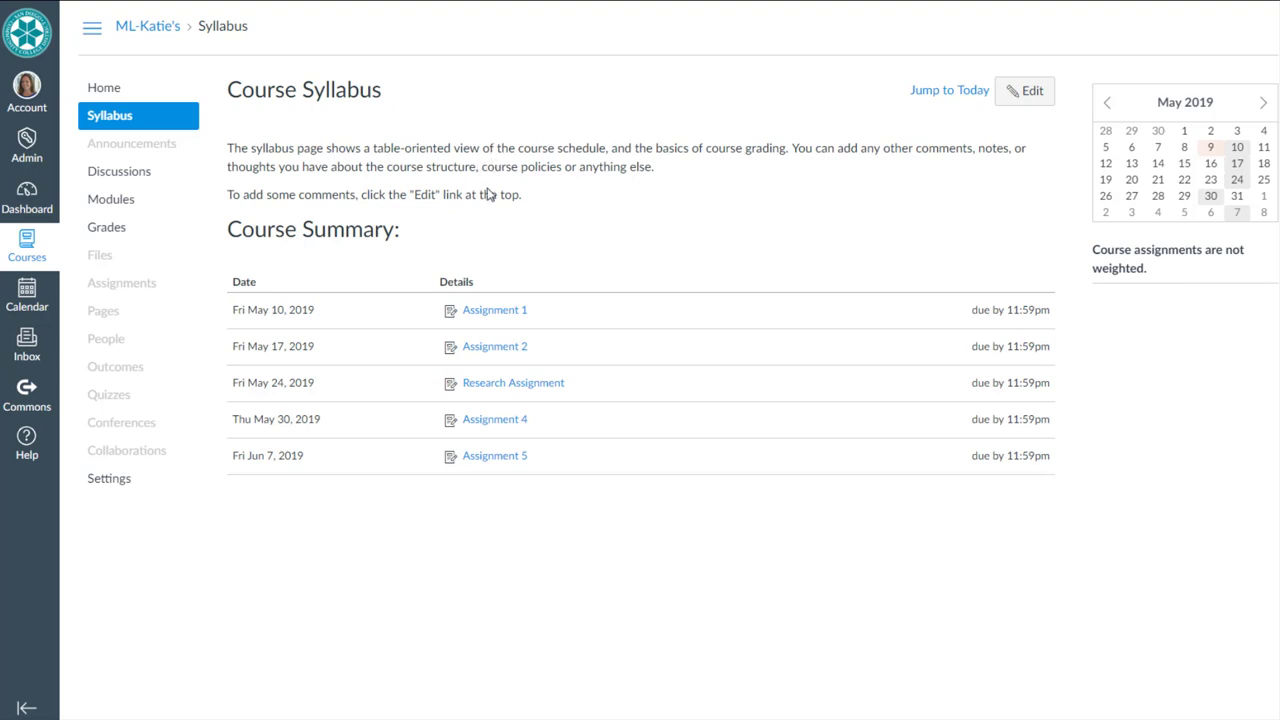
# Start editing the syllabus description and type 'Syllabus (PDF)'.
pyautogui.click(1025, 93)
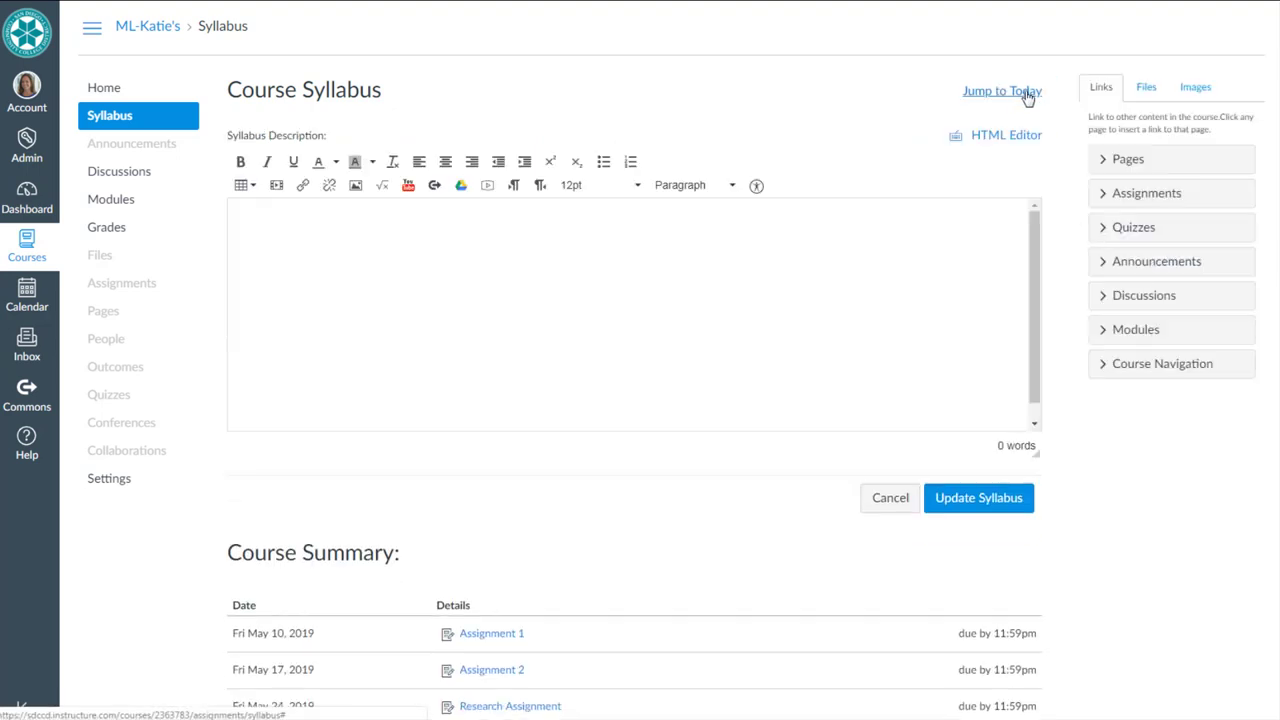
pyautogui.click(528, 284)
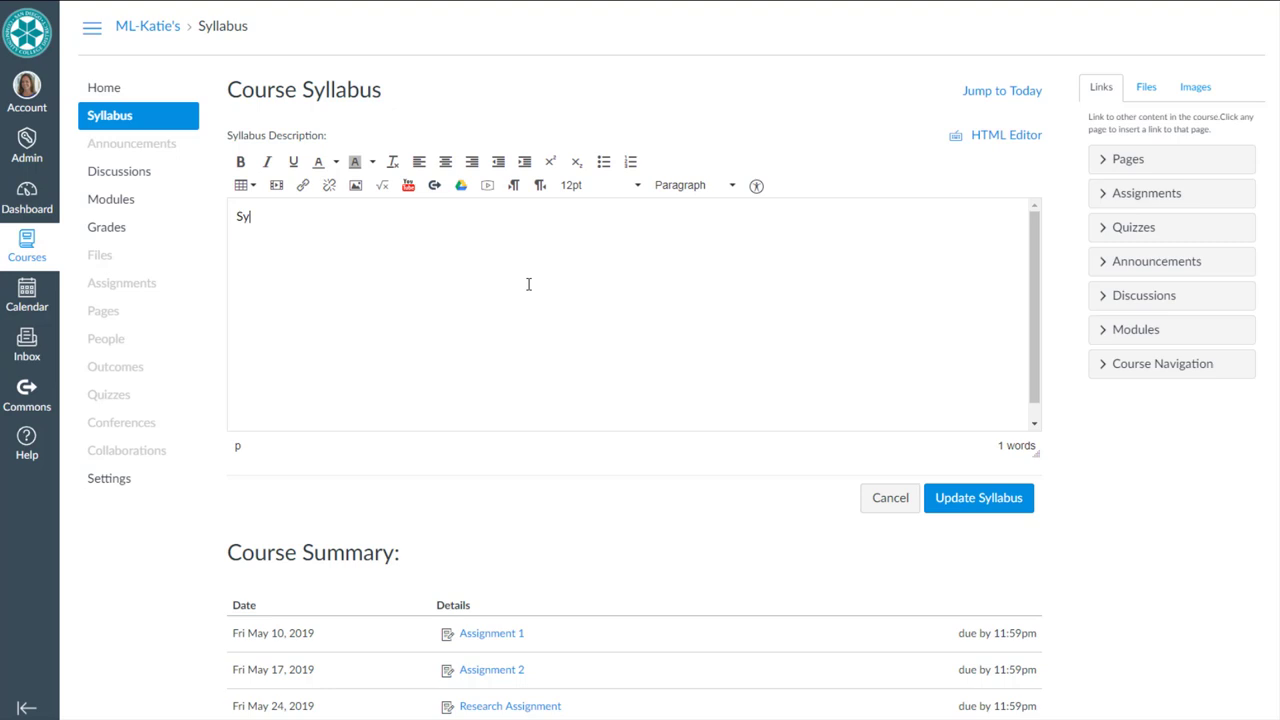
pyautogui.write('abus (PDF)')
# Link the 'Syllabus (PDF)' text to the course file Sample-Syllabus-1.pdf.
pyautogui.moveTo(350, 226); pyautogui.dragTo(236, 224)
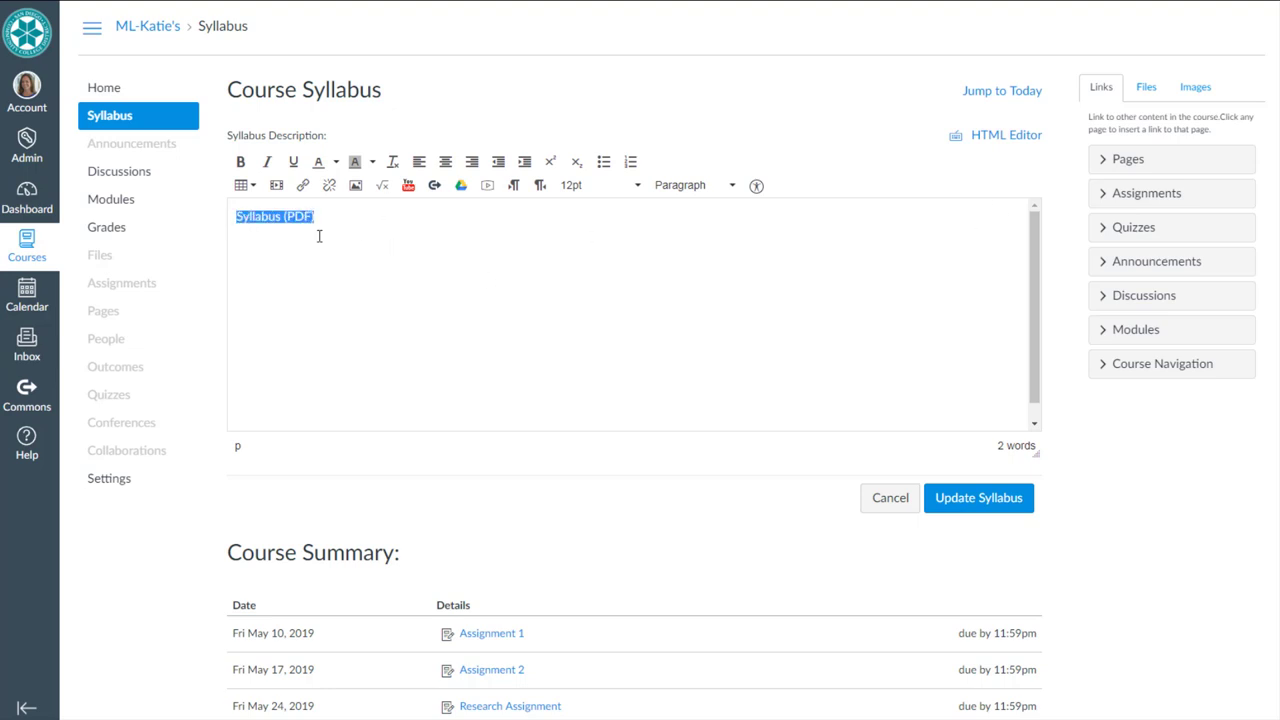
pyautogui.click(1146, 87)
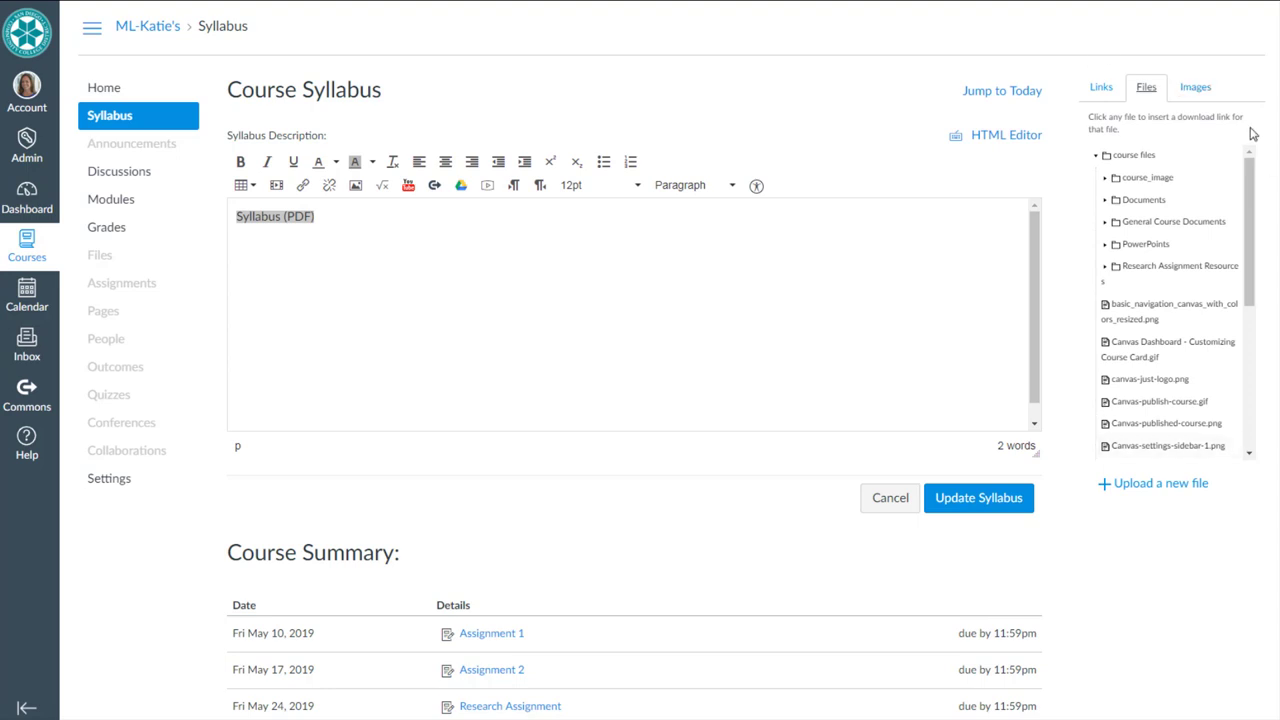
pyautogui.moveTo(1250, 188); pyautogui.dragTo(1251, 320)
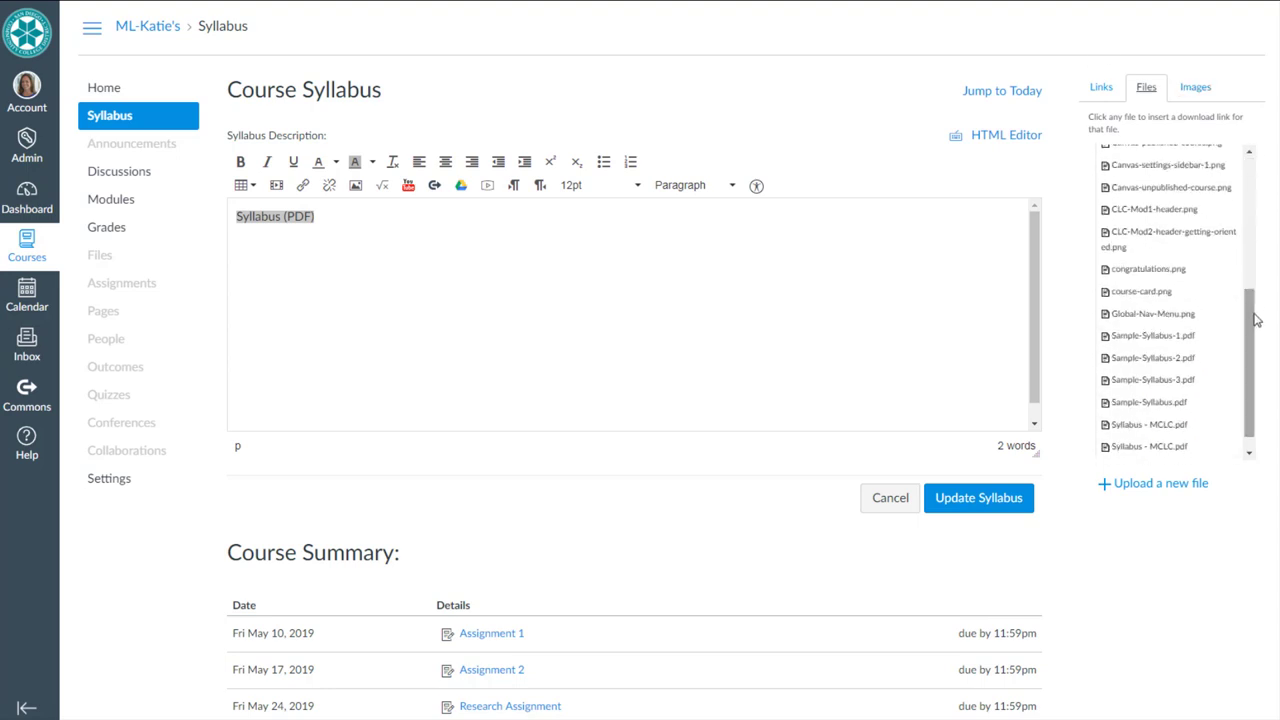
pyautogui.click(1155, 337)
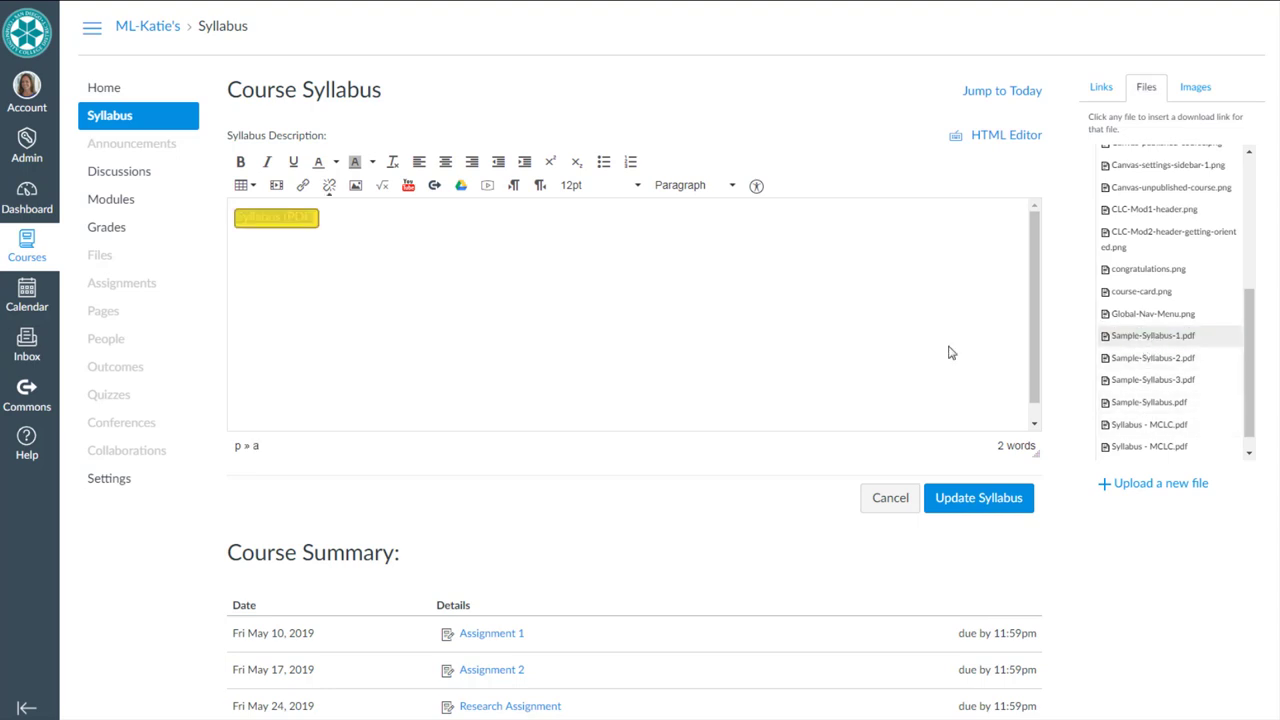
pyautogui.click(324, 263)
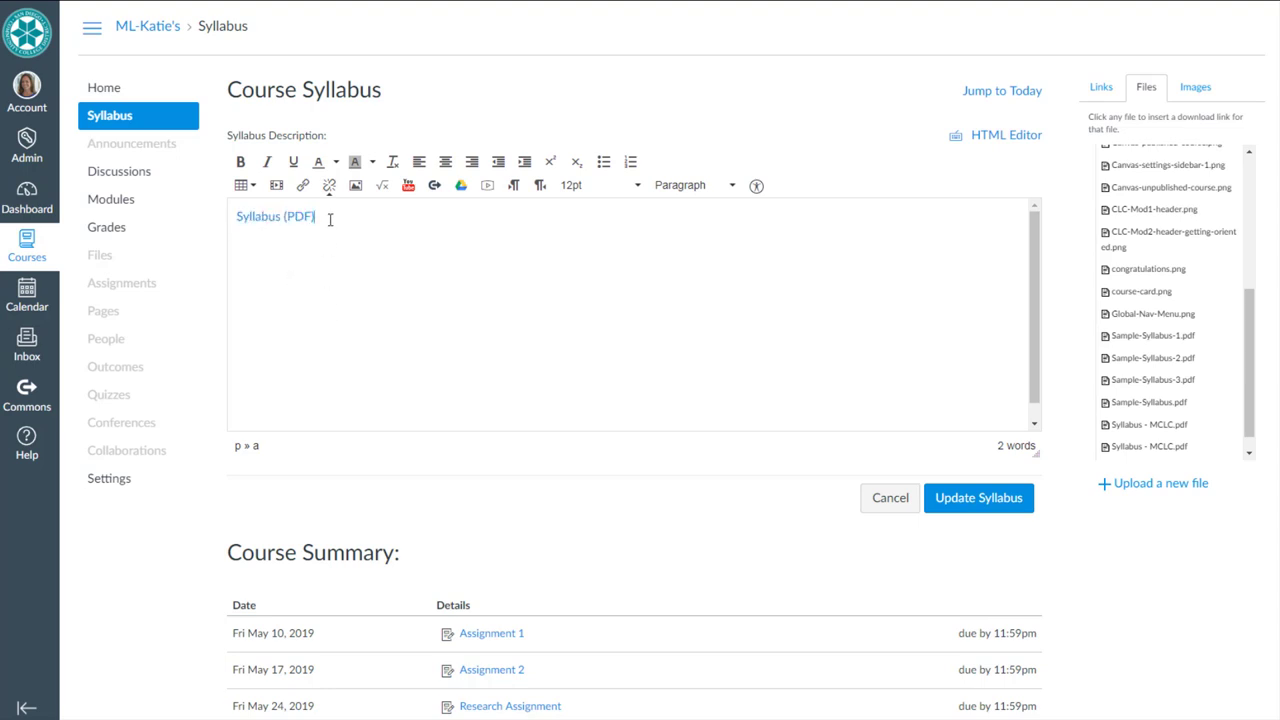
# Save the syllabus, then view the linked PDF's inline preview and collapse it again.
pyautogui.click(975, 510)
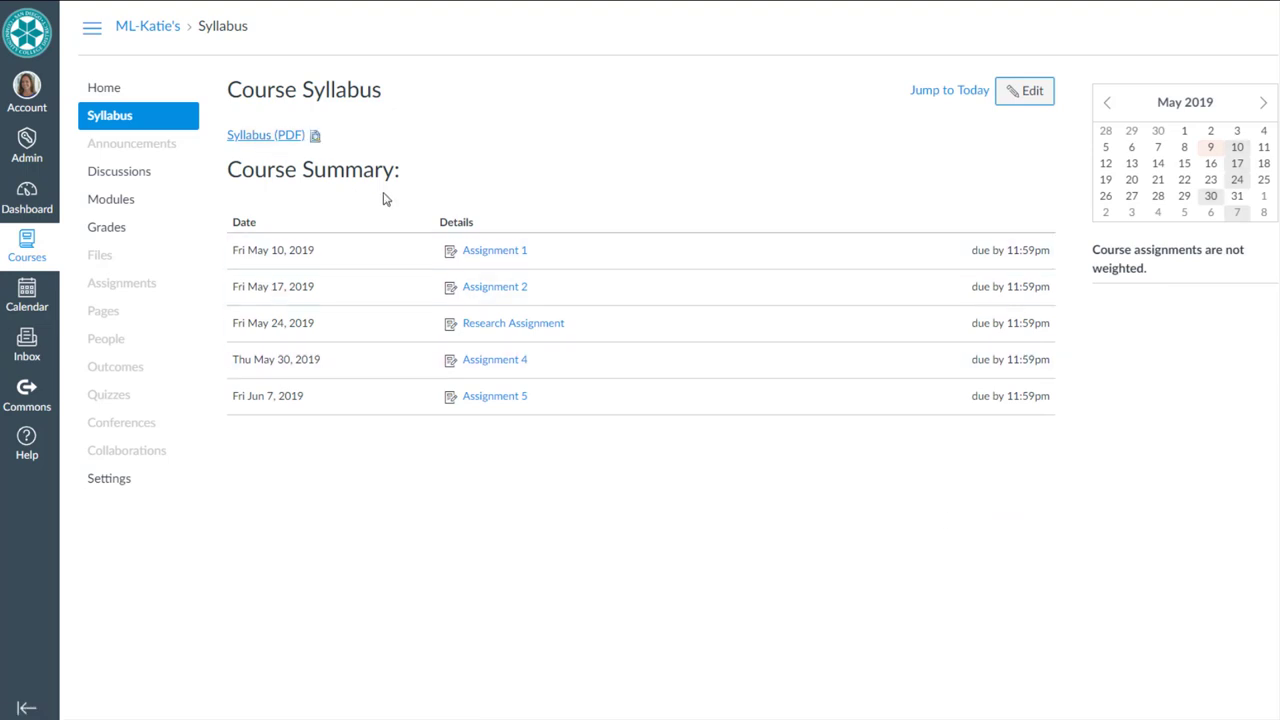
pyautogui.click(316, 137)
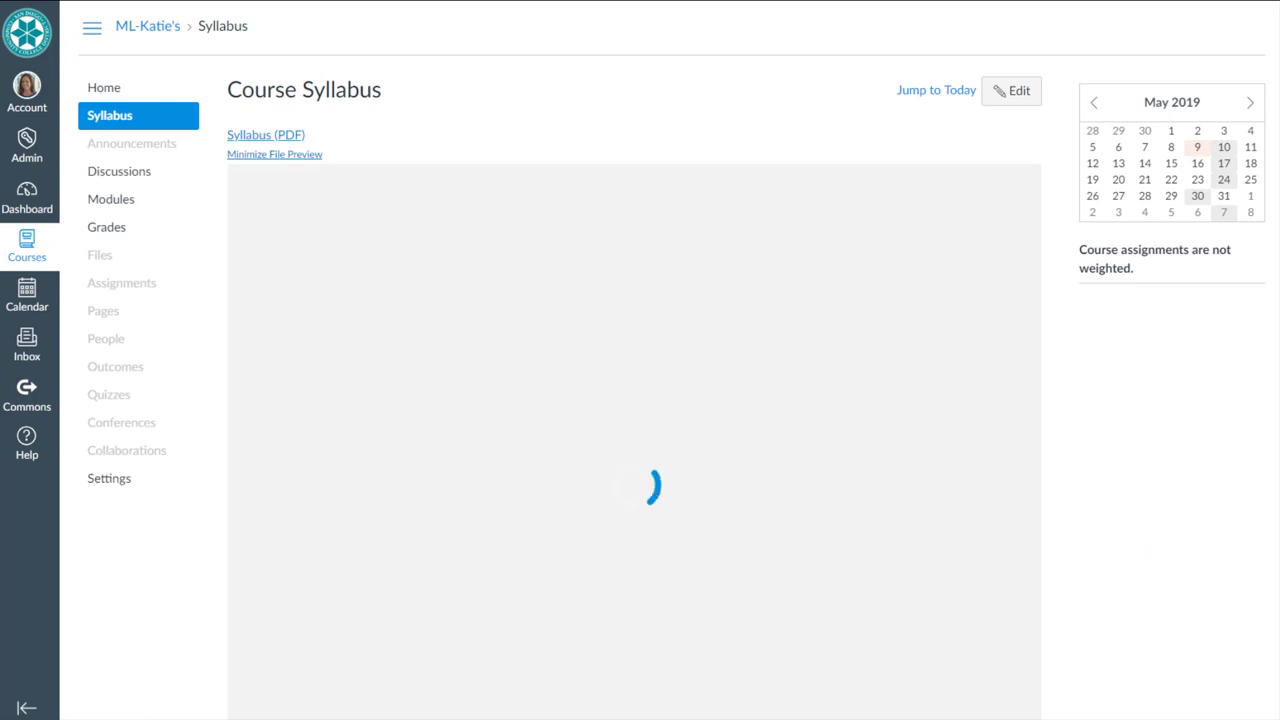
pyautogui.scroll(-1, 1055, 162)
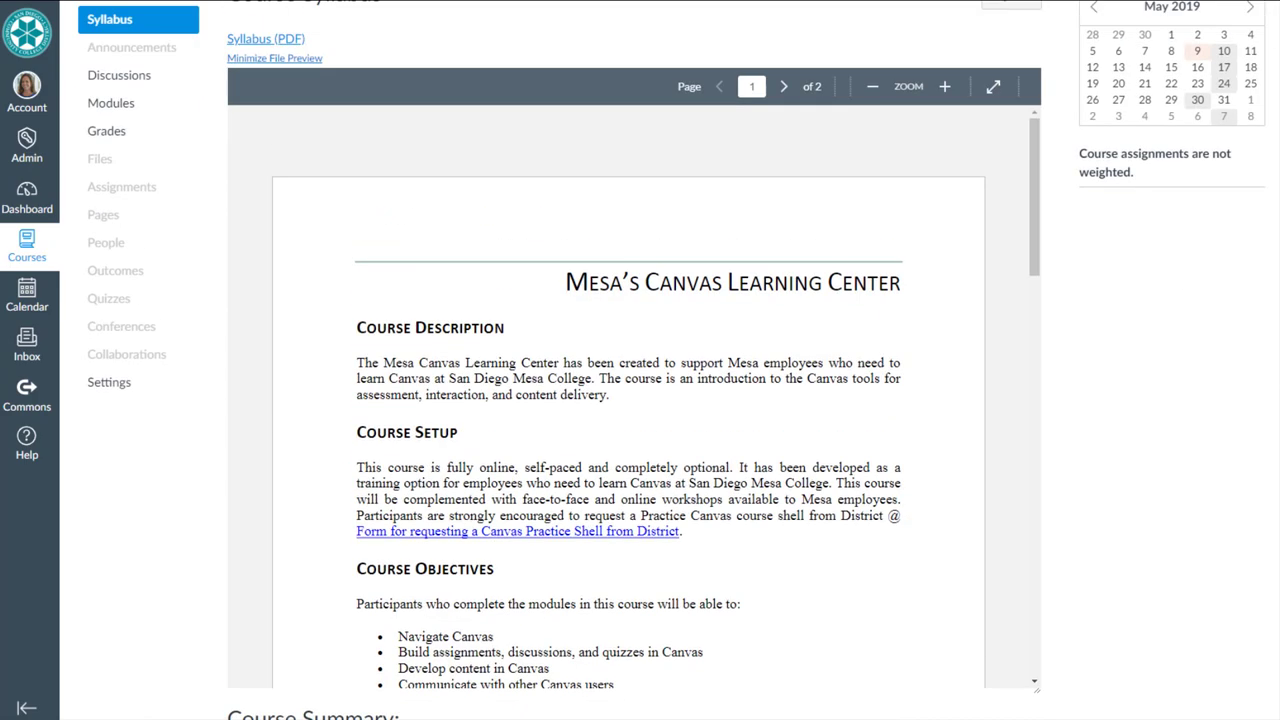
pyautogui.moveTo(1036, 163); pyautogui.dragTo(1066, 160)
pyautogui.scroll(1, 1262, 182)
pyautogui.click(308, 160)
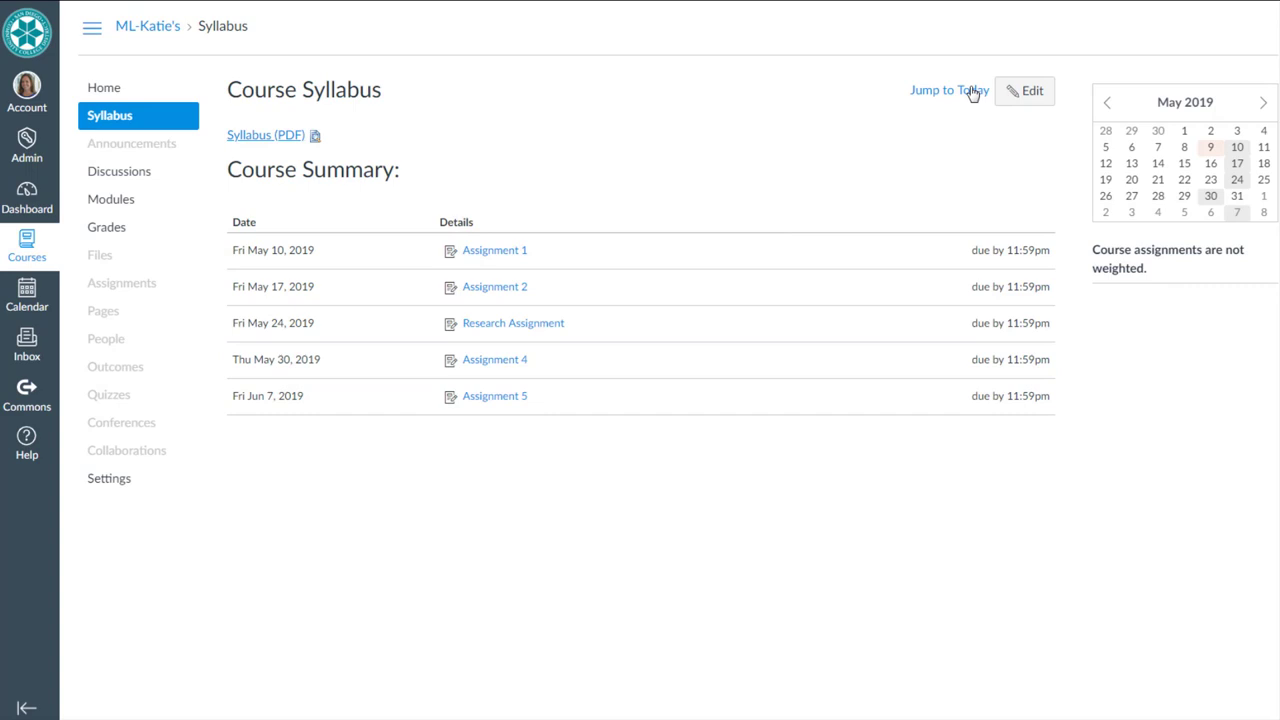
# Turn on 'Auto-open the inline preview' for the Syllabus (PDF) link and save the syllabus.
pyautogui.click(1022, 91)
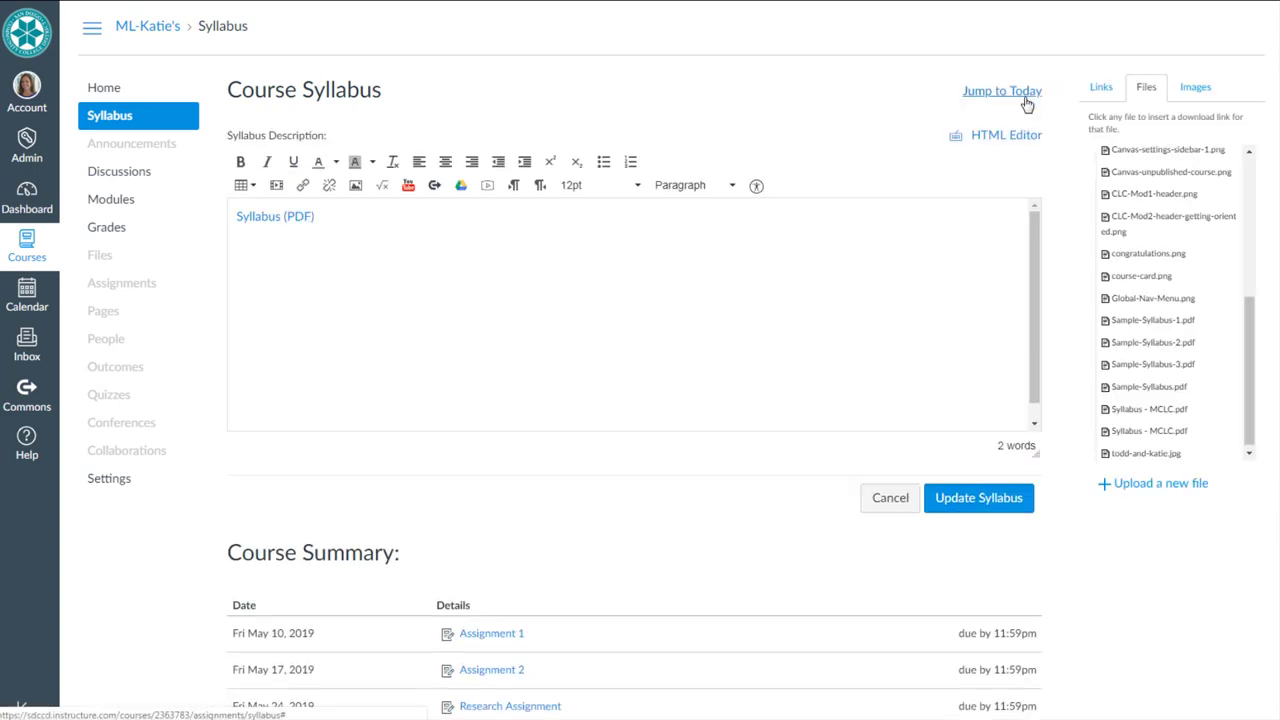
pyautogui.click(292, 230)
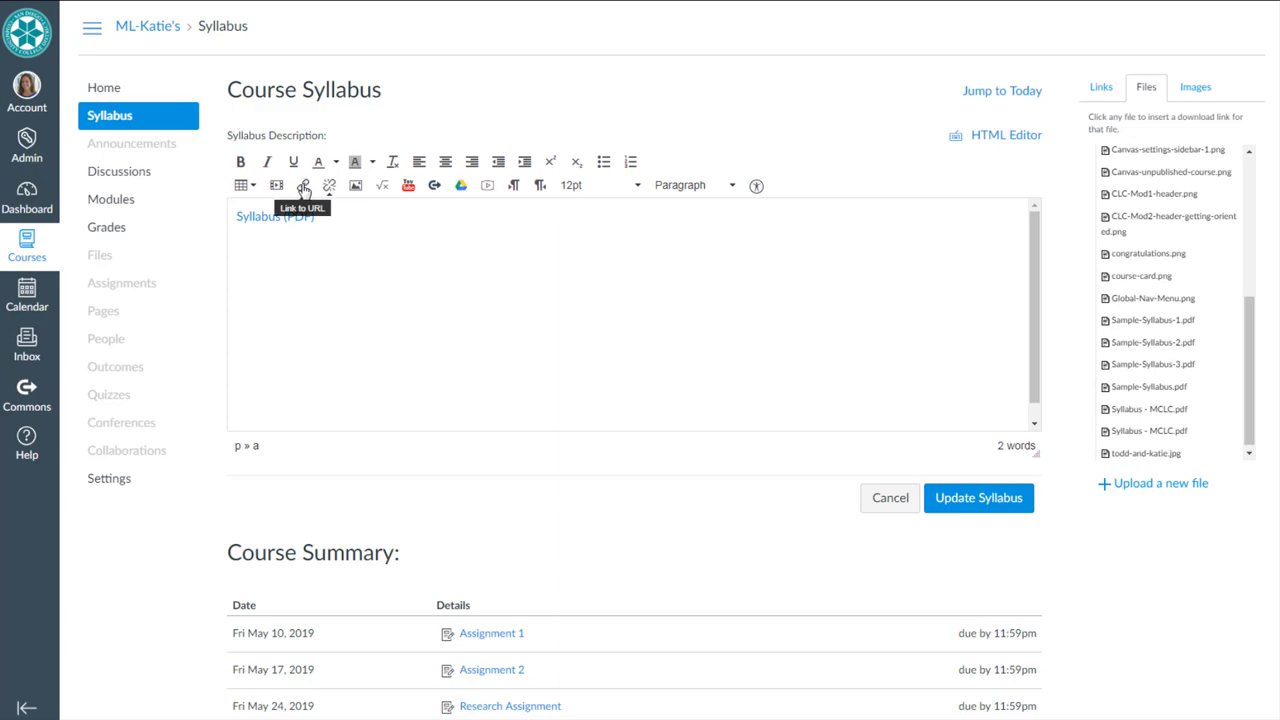
pyautogui.click(303, 190)
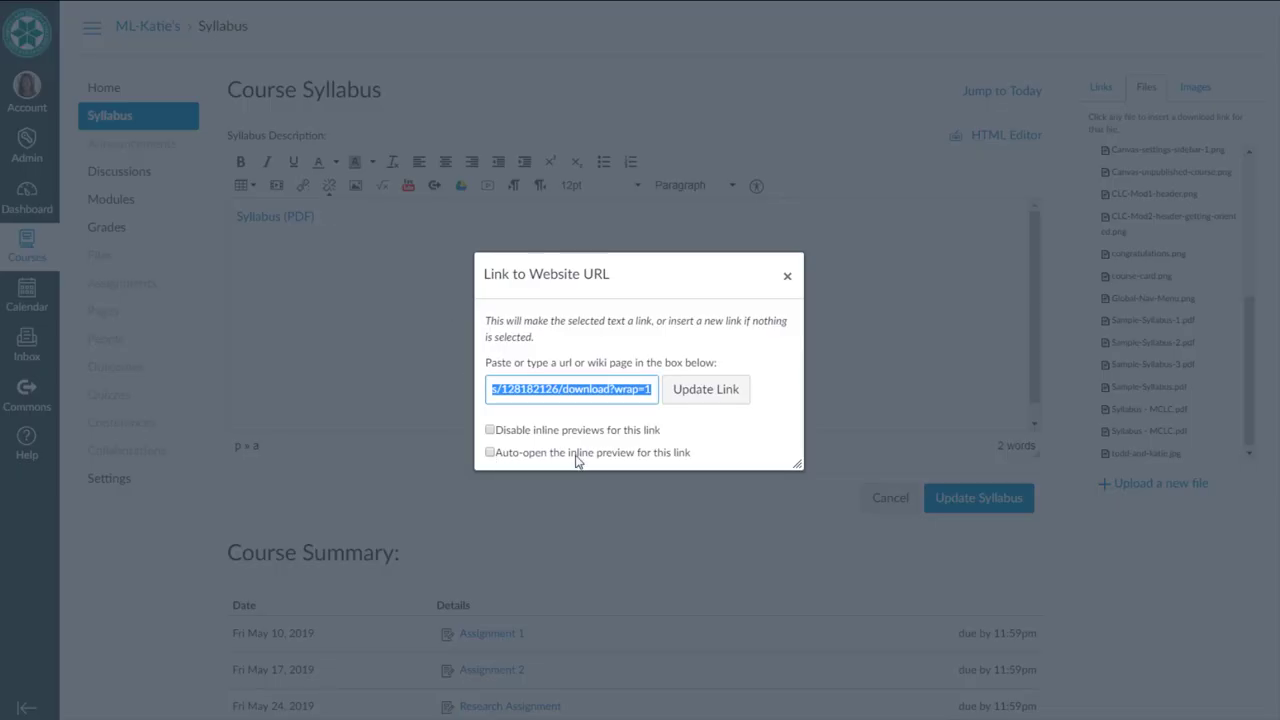
pyautogui.click(489, 453)
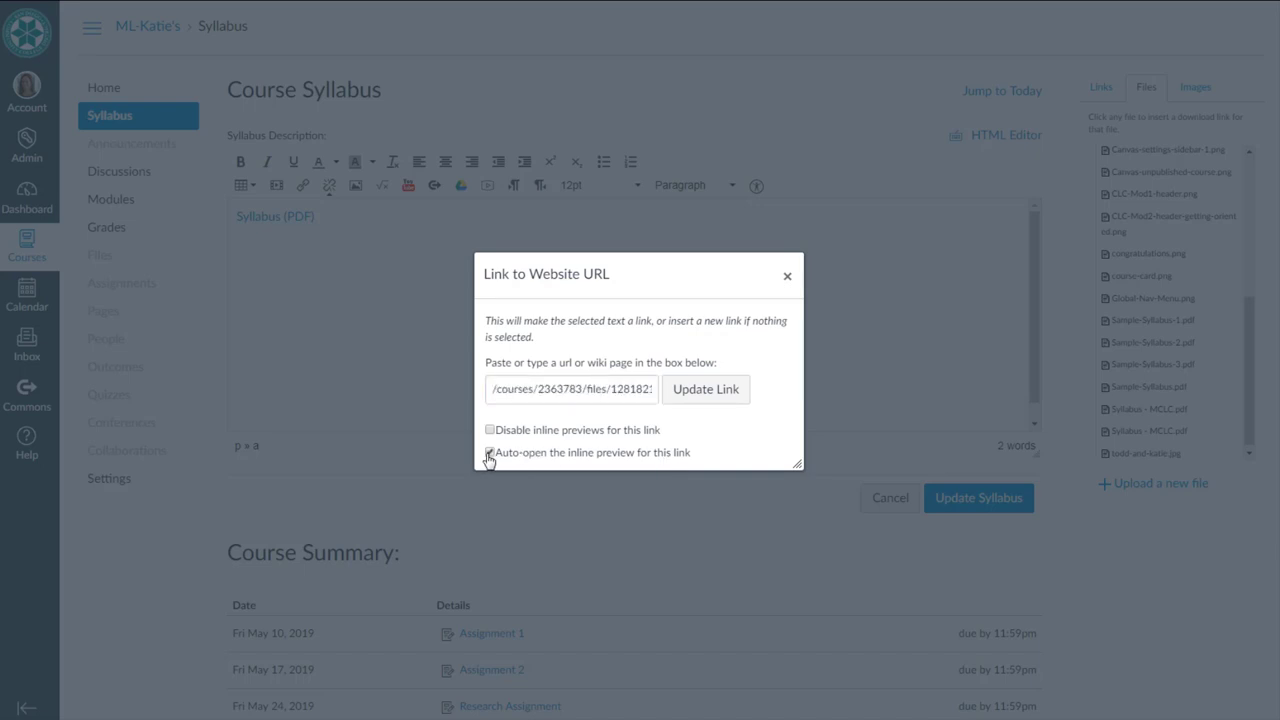
pyautogui.click(686, 391)
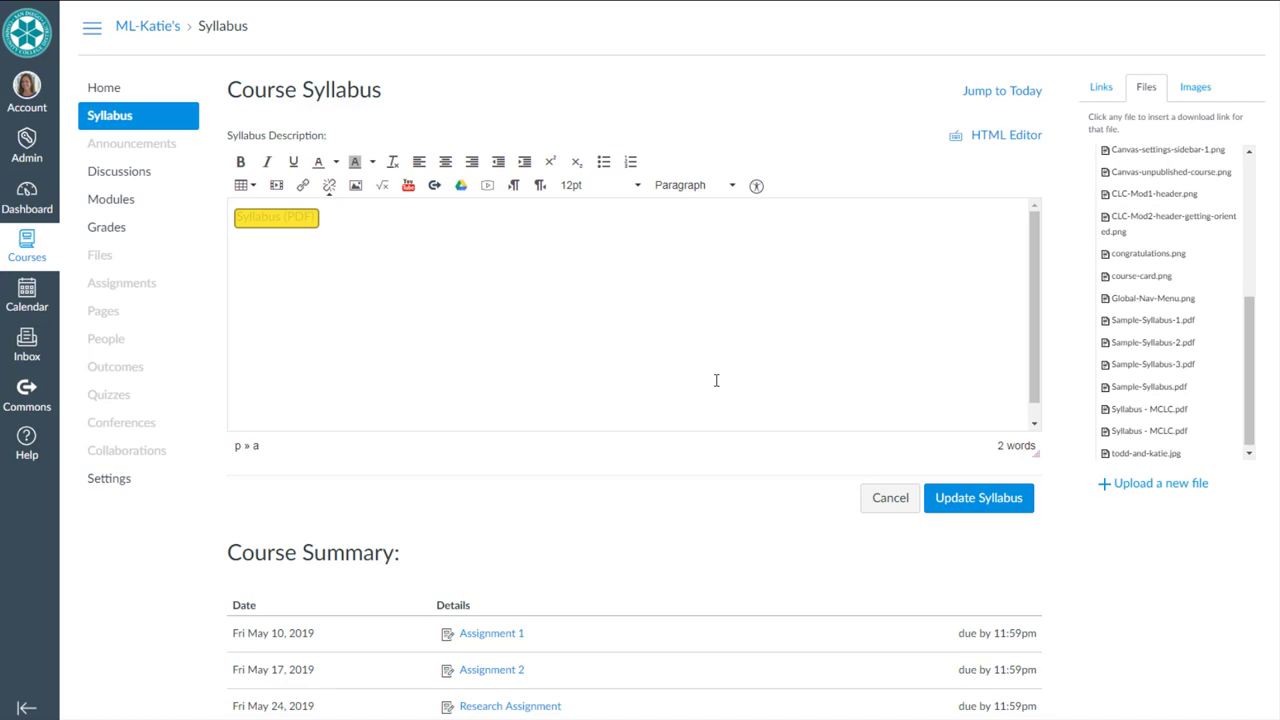
pyautogui.click(964, 500)
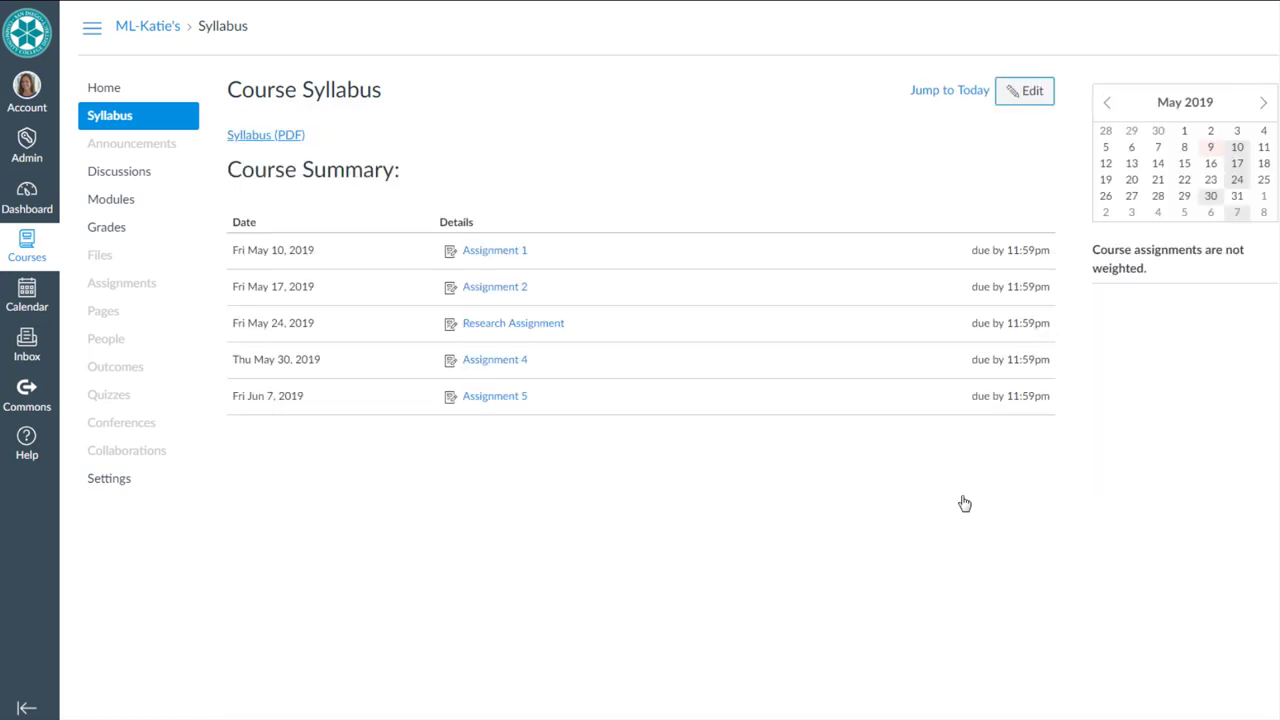
pyautogui.click(107, 91)
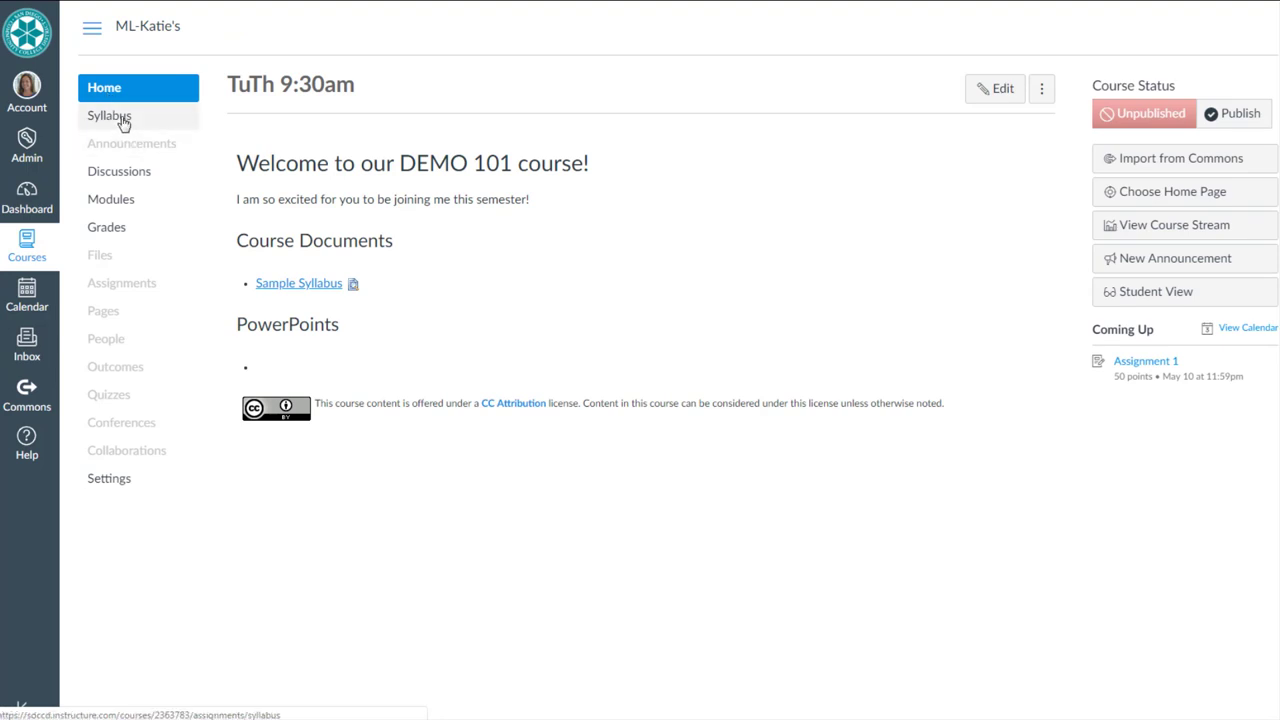
pyautogui.click(121, 118)
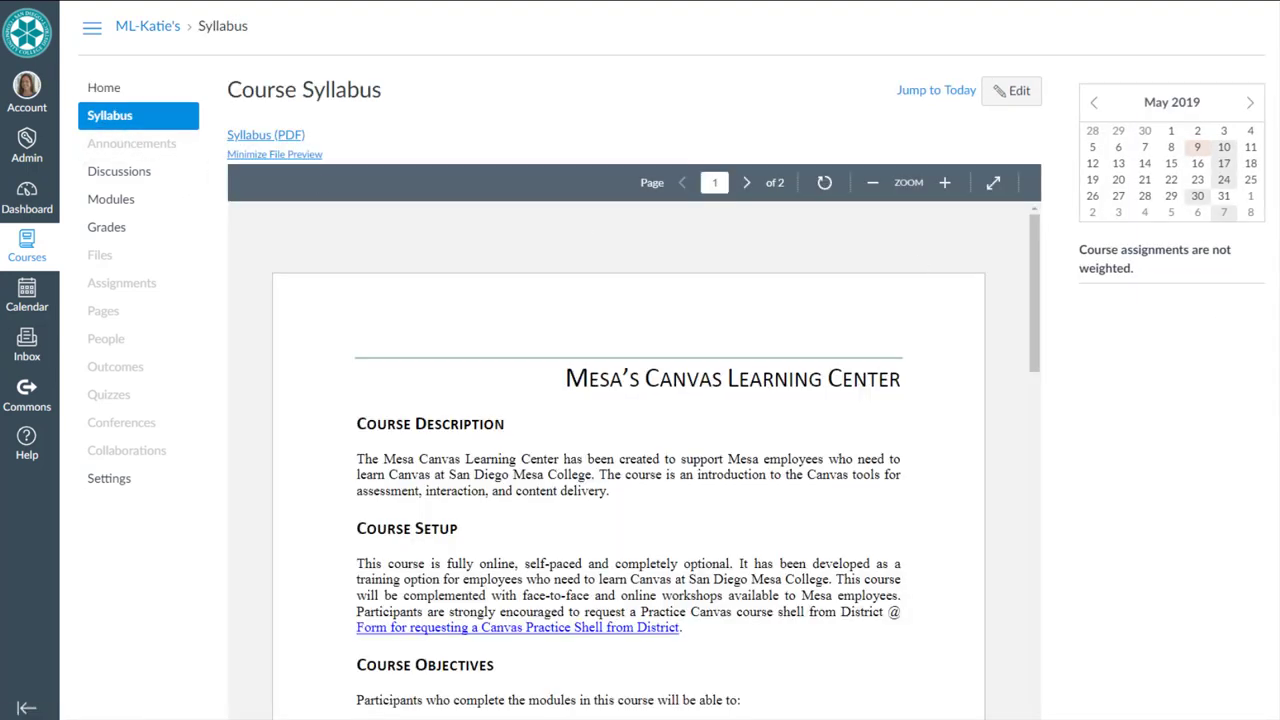
pyautogui.scroll(-3, 1131, 263)
pyautogui.moveTo(1037, 120); pyautogui.dragTo(1063, 106)
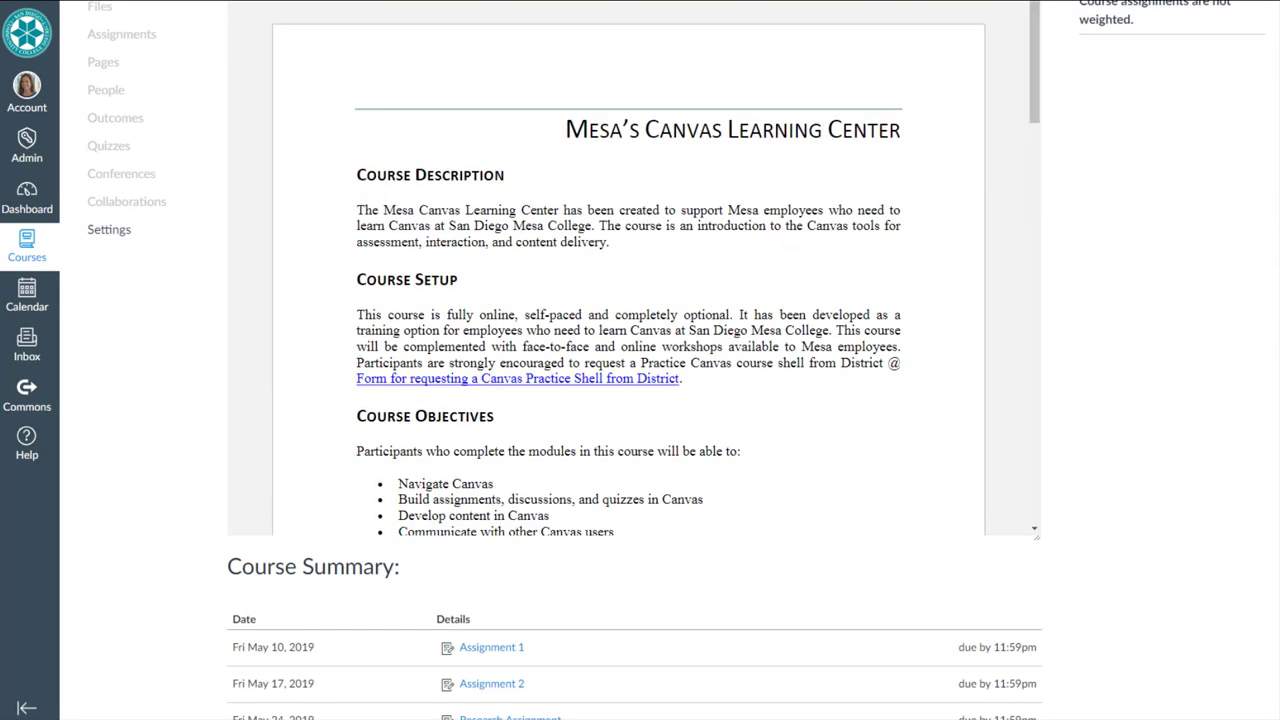
pyautogui.scroll(3, 1268, 286)
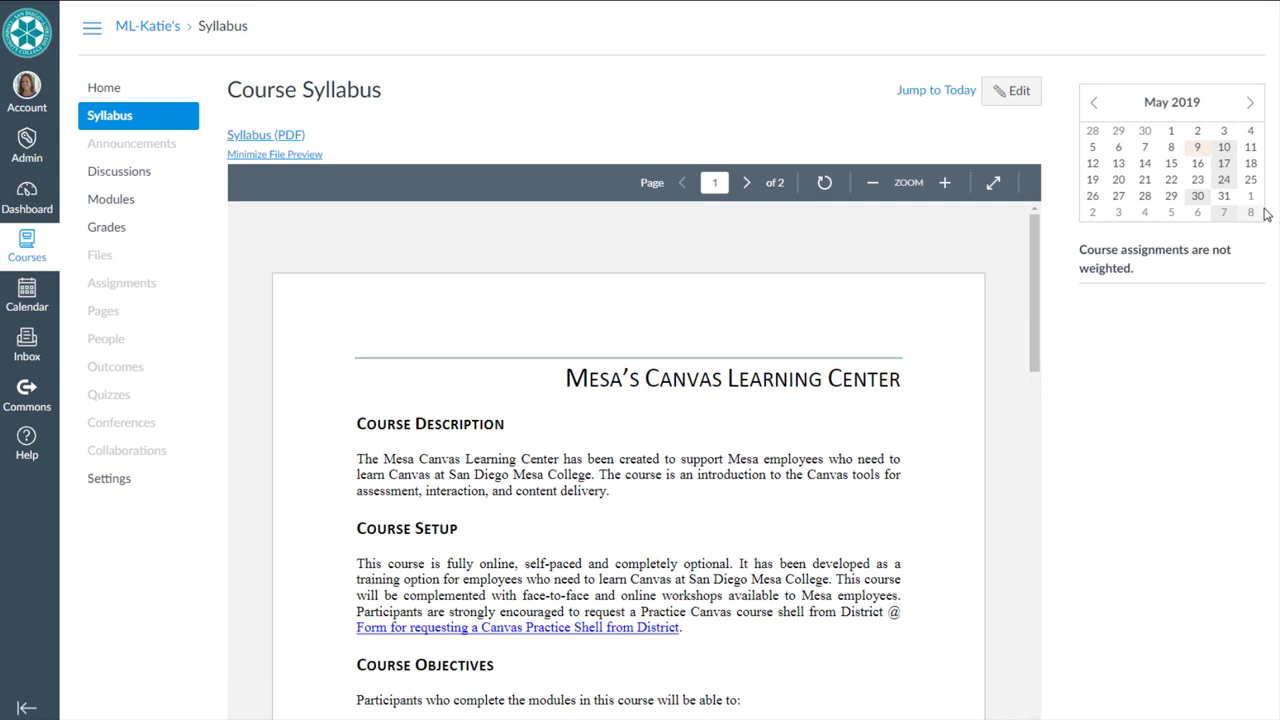
pyautogui.click(300, 154)
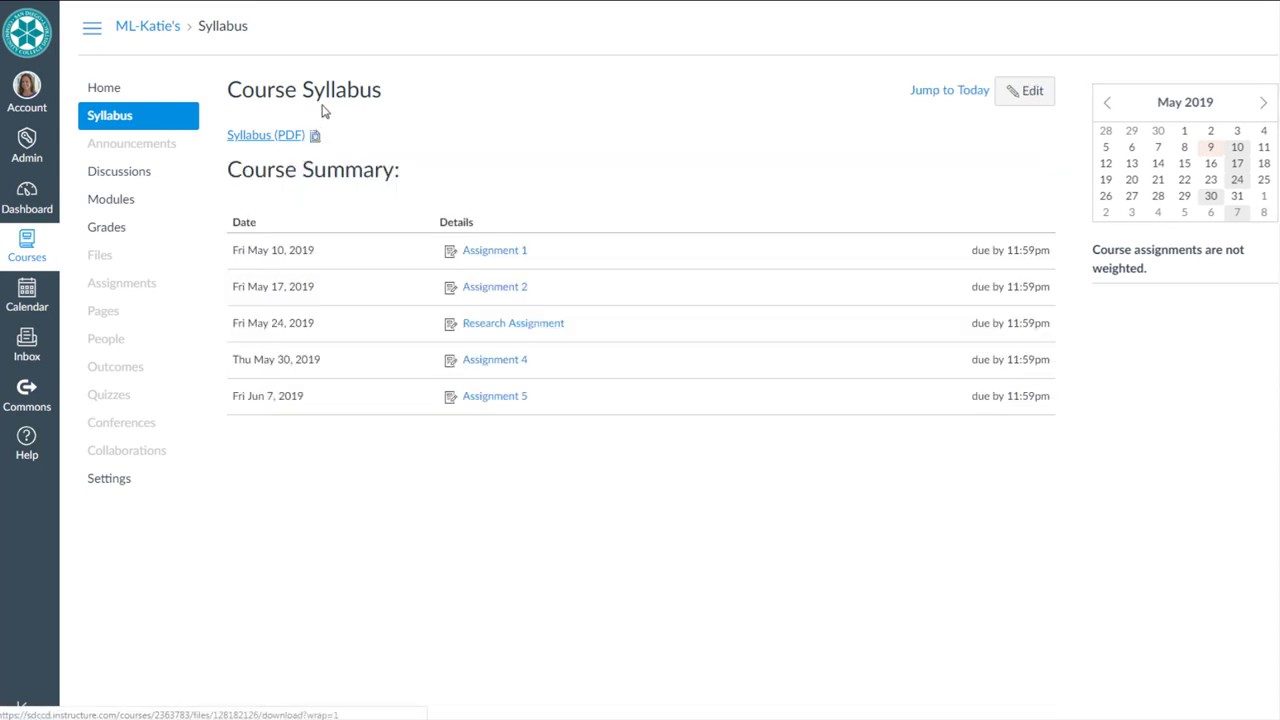
# Download Sample-Syllabus-1.pdf from the link, open it, and select all its text.
pyautogui.click(271, 143)
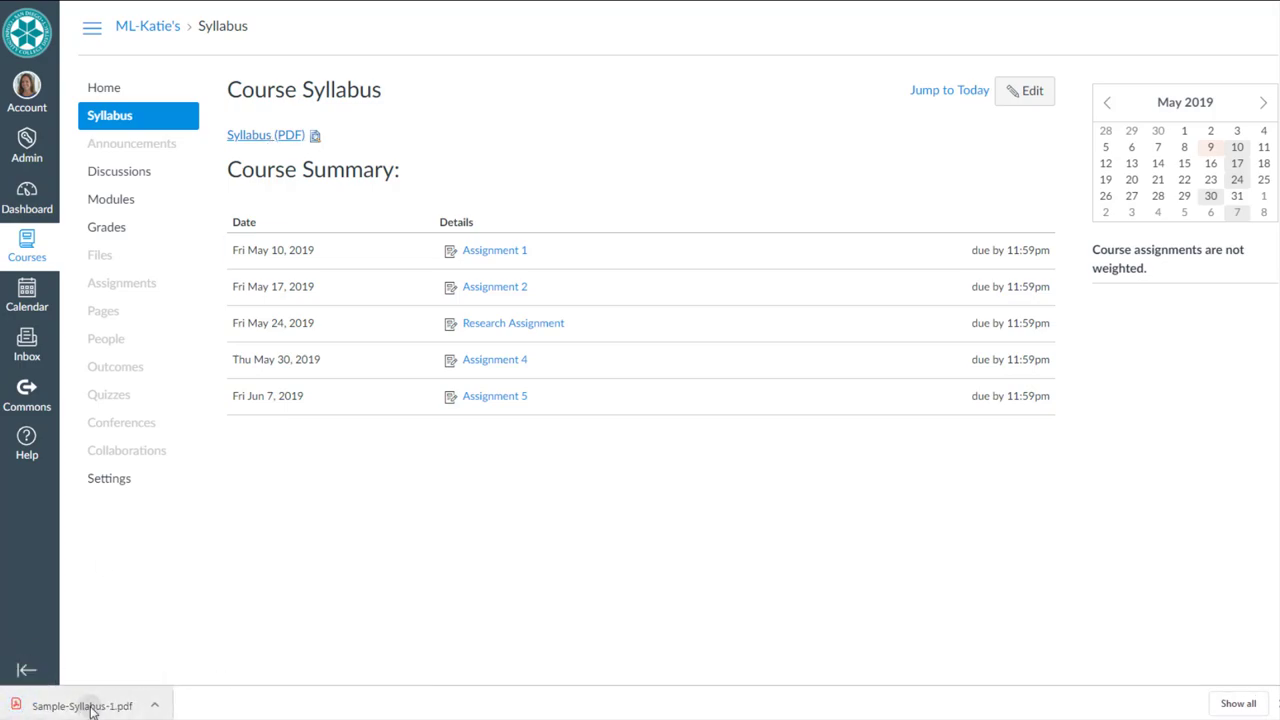
pyautogui.click(89, 705)
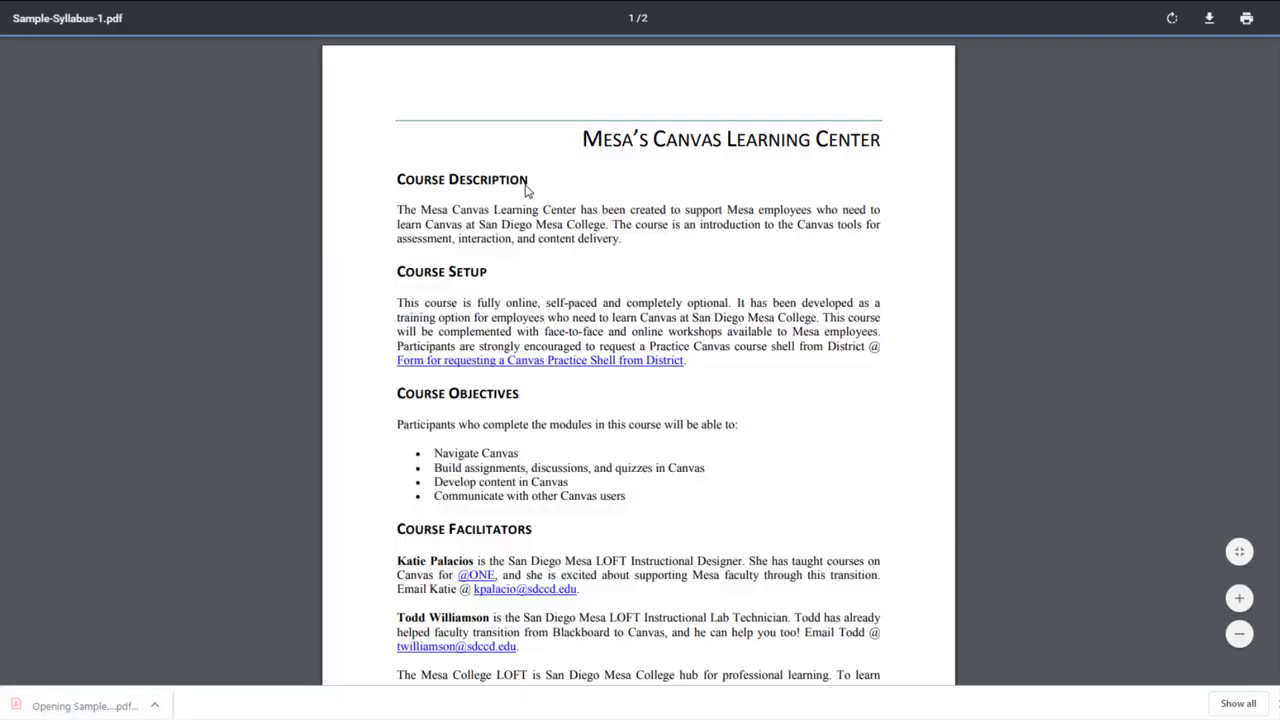
pyautogui.hotkey('ctrl', 'a')
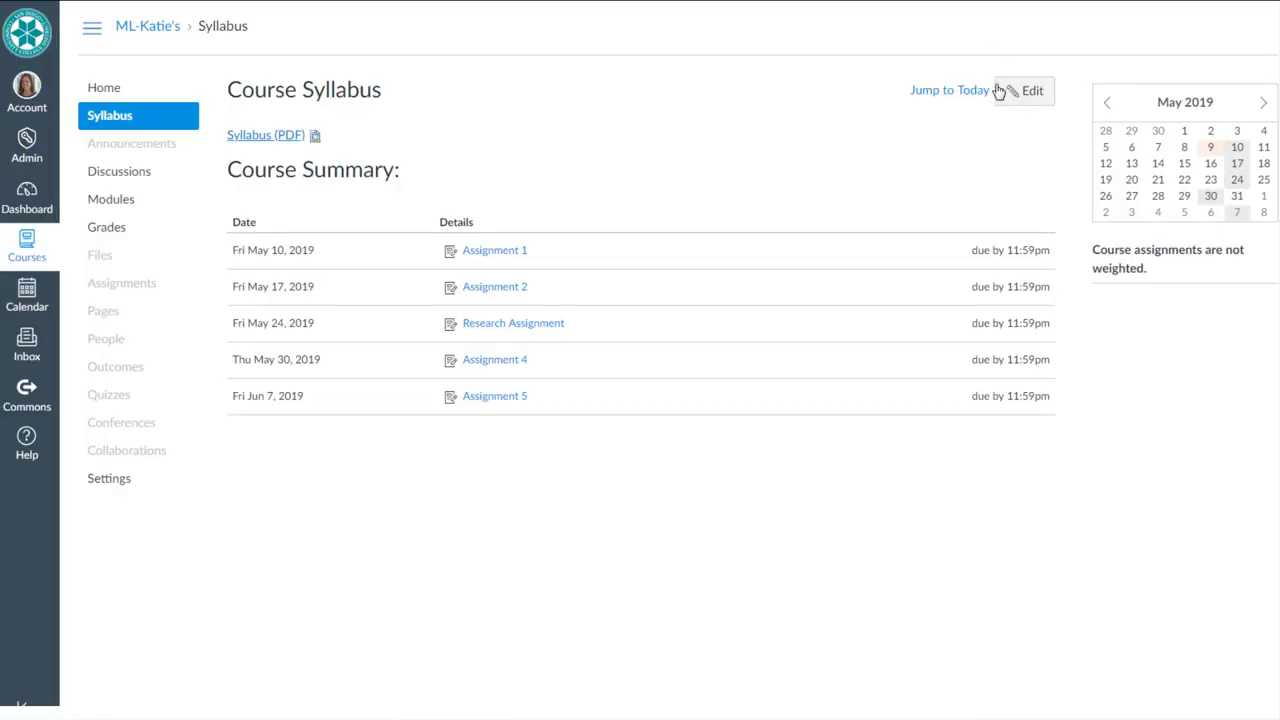
# Paste the copied PDF text below the Syllabus (PDF) link and enlarge the editor.
pyautogui.click(1010, 90)
pyautogui.click(400, 277)
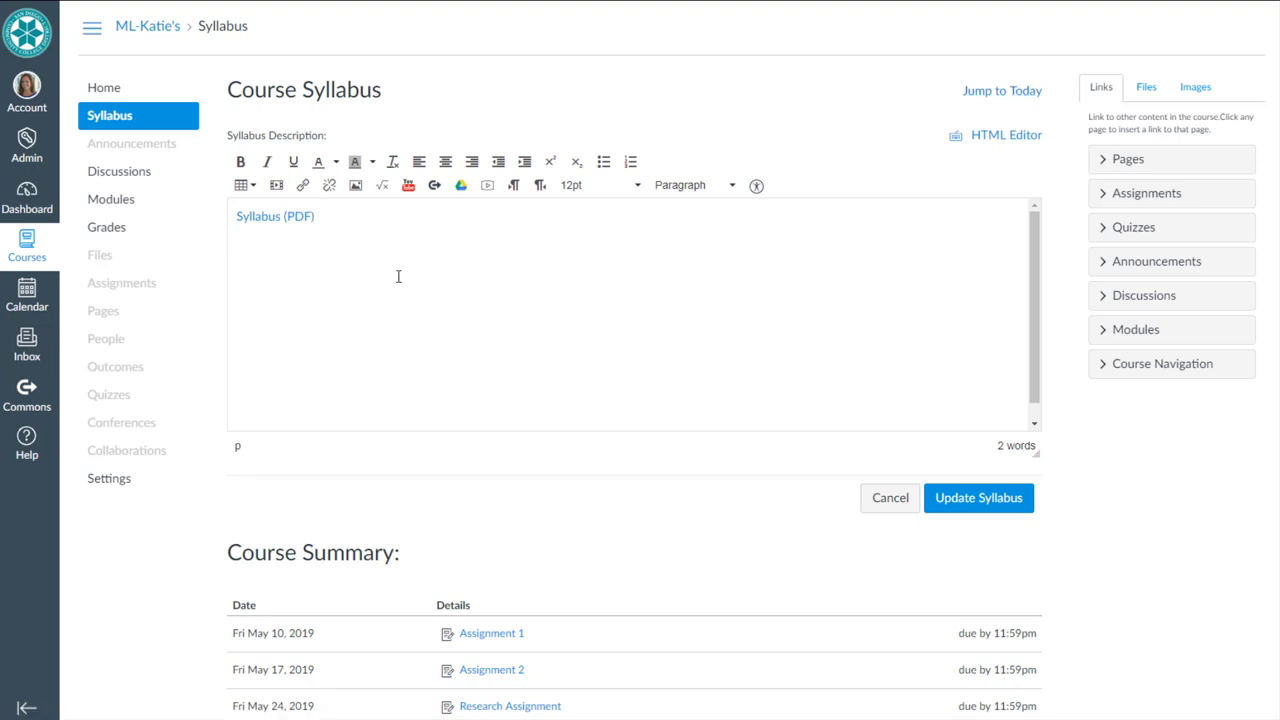
pyautogui.hotkey('ctrl', 'v')
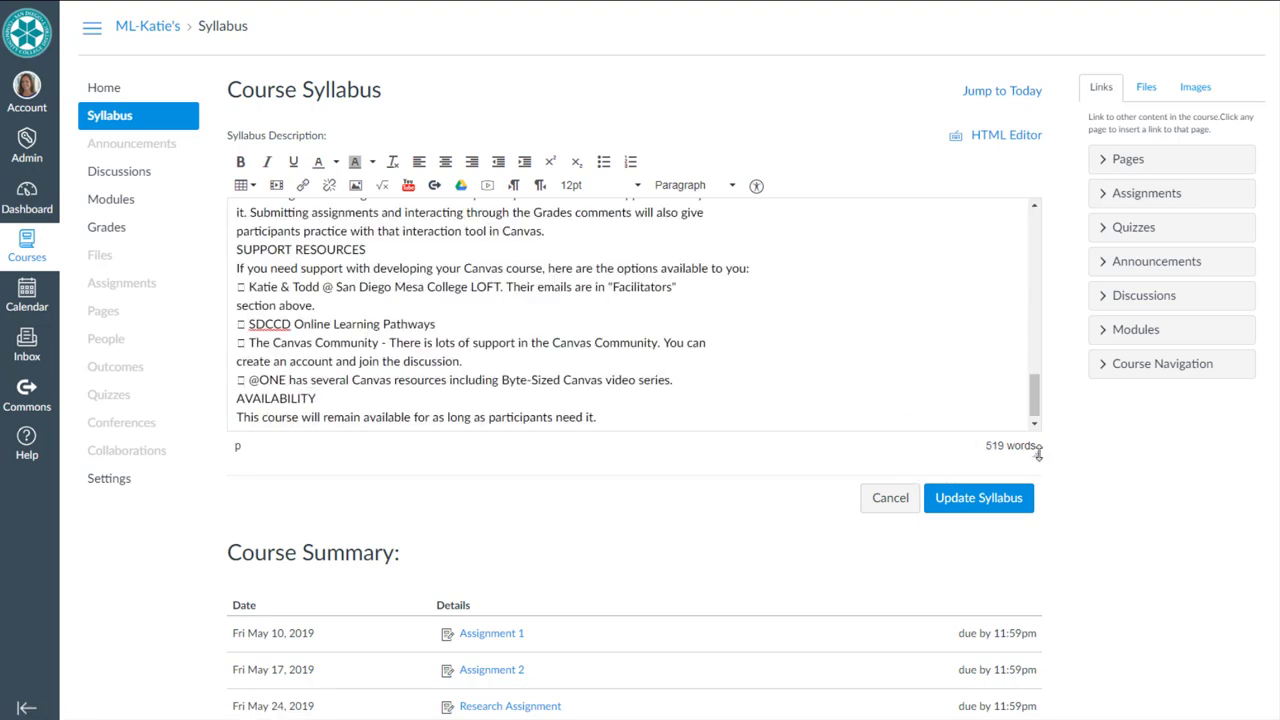
pyautogui.moveTo(1038, 453); pyautogui.dragTo(1037, 614)
# Try Header 2 on the top lines, undo it, and add a blank line after COURSE DESCRIPTION.
pyautogui.scroll(10, 1014, 320)
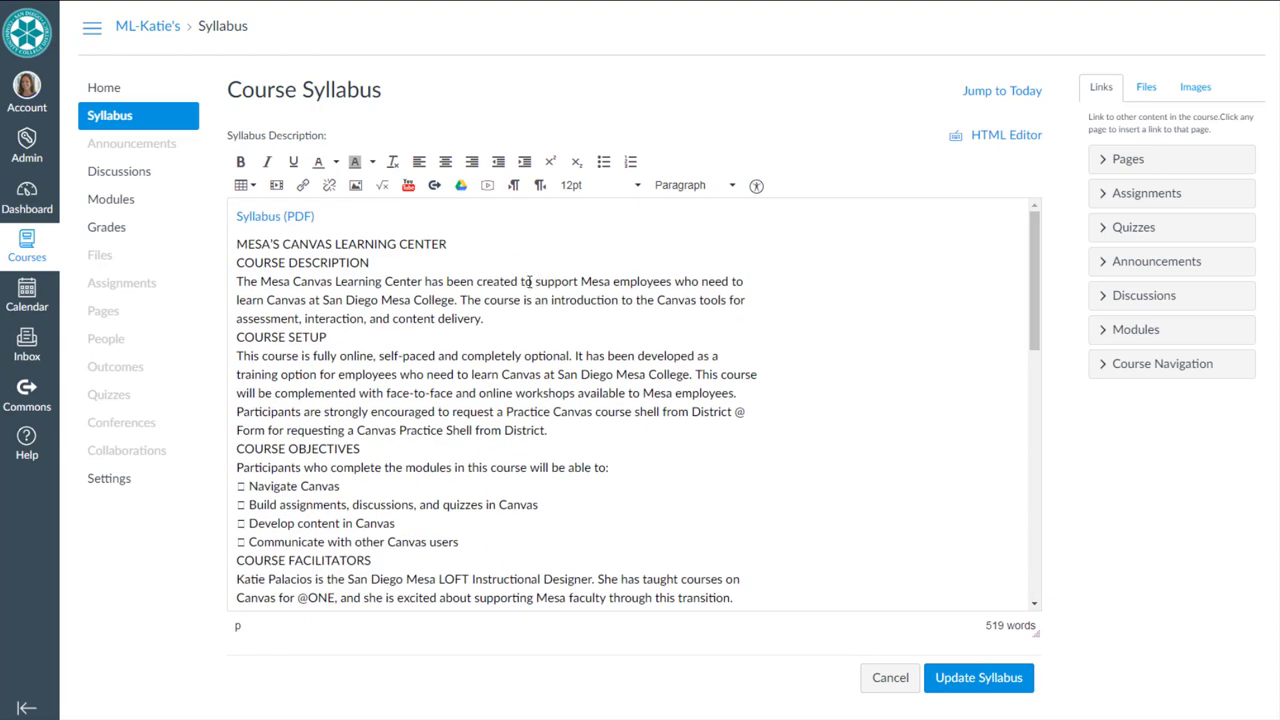
pyautogui.click(398, 269)
pyautogui.moveTo(377, 262); pyautogui.dragTo(237, 245)
pyautogui.click(662, 188)
pyautogui.click(672, 245)
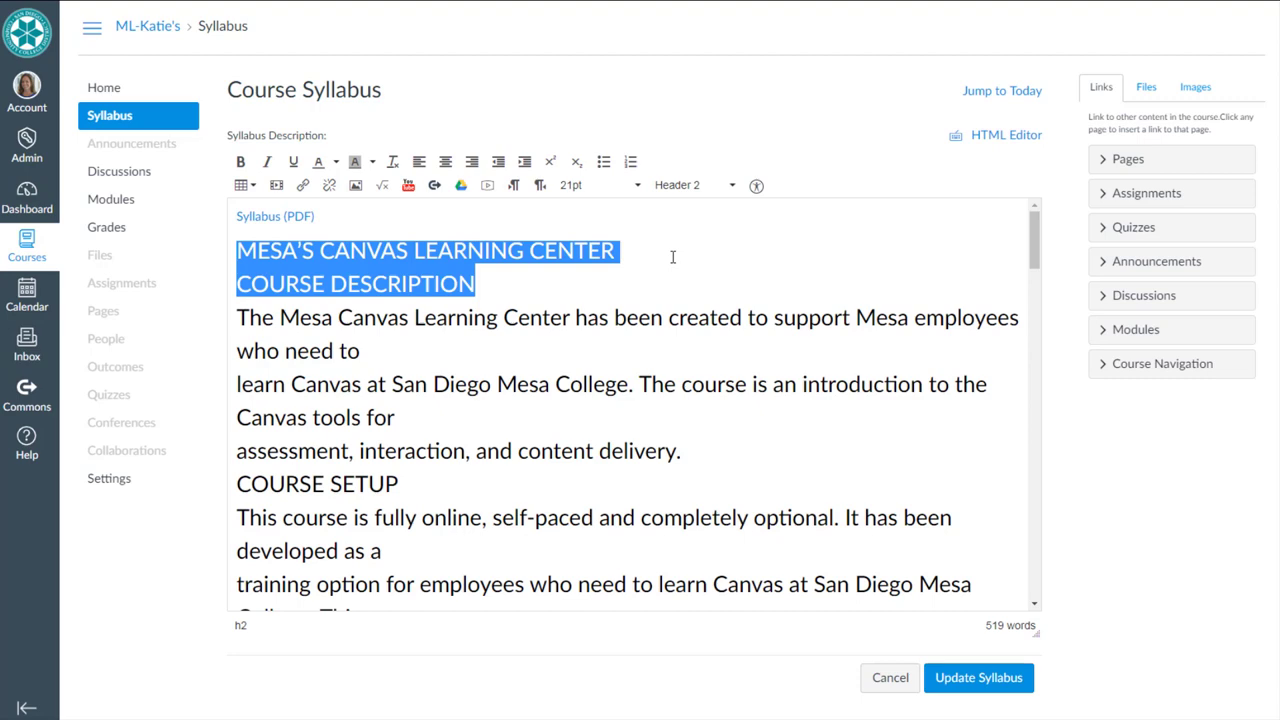
pyautogui.click(644, 333)
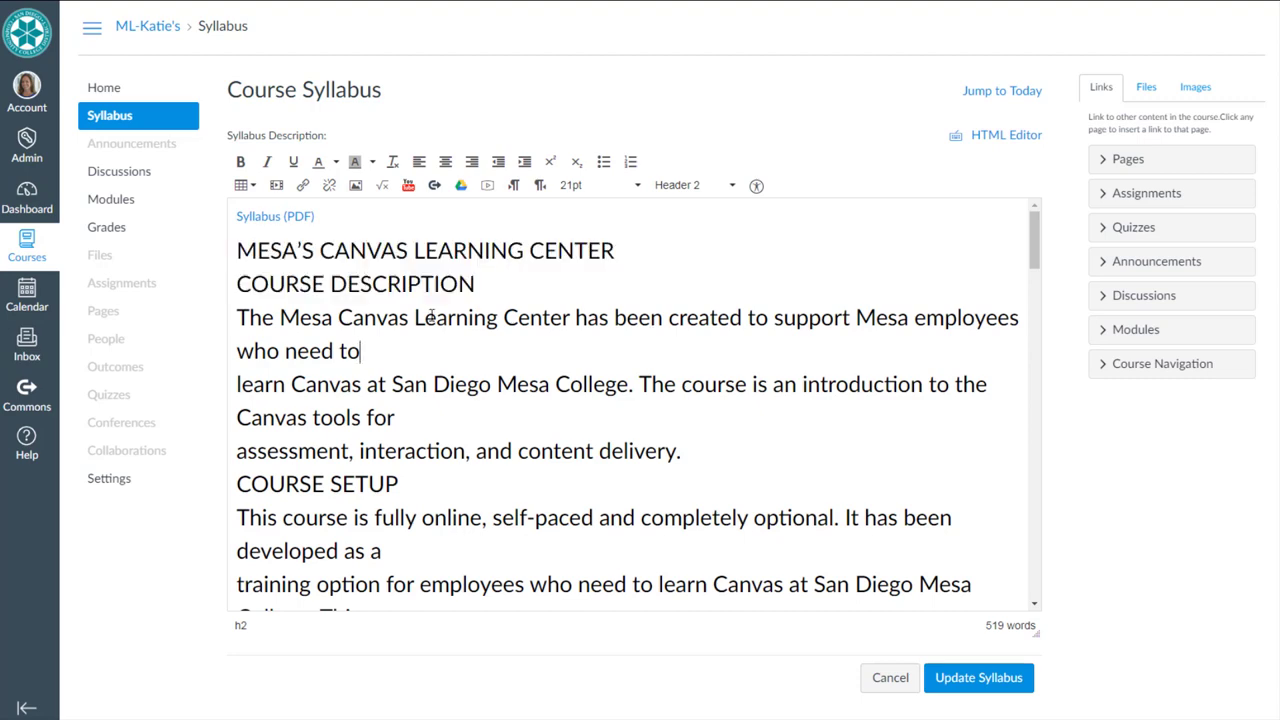
pyautogui.hotkey('ctrl', 'z')
pyautogui.press('Return')
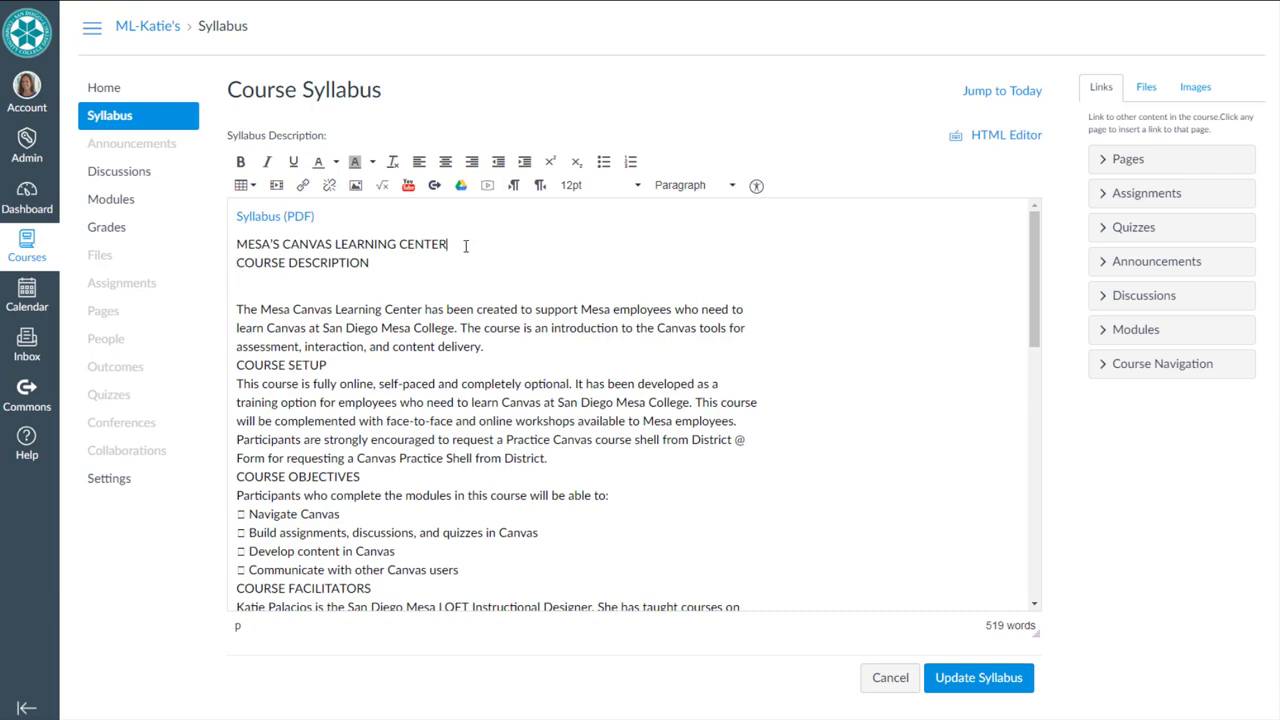
# Make MESA'S CANVAS LEARNING CENTER a Header 2 title.
pyautogui.press('Return')
pyautogui.moveTo(465, 246); pyautogui.dragTo(232, 245)
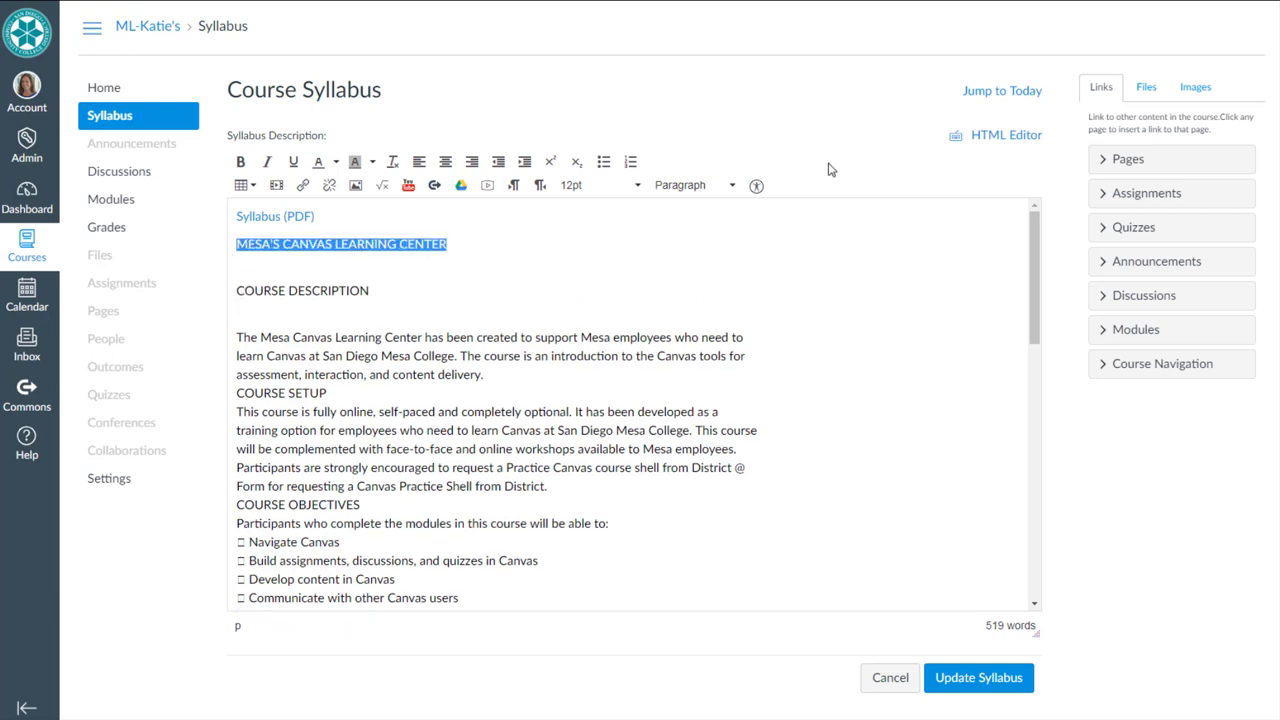
pyautogui.click(696, 186)
pyautogui.click(720, 243)
pyautogui.click(432, 290)
# Make COURSE DESCRIPTION a Header 3, remove the empty line, and keep its paragraph as normal text.
pyautogui.moveTo(371, 305); pyautogui.dragTo(234, 305)
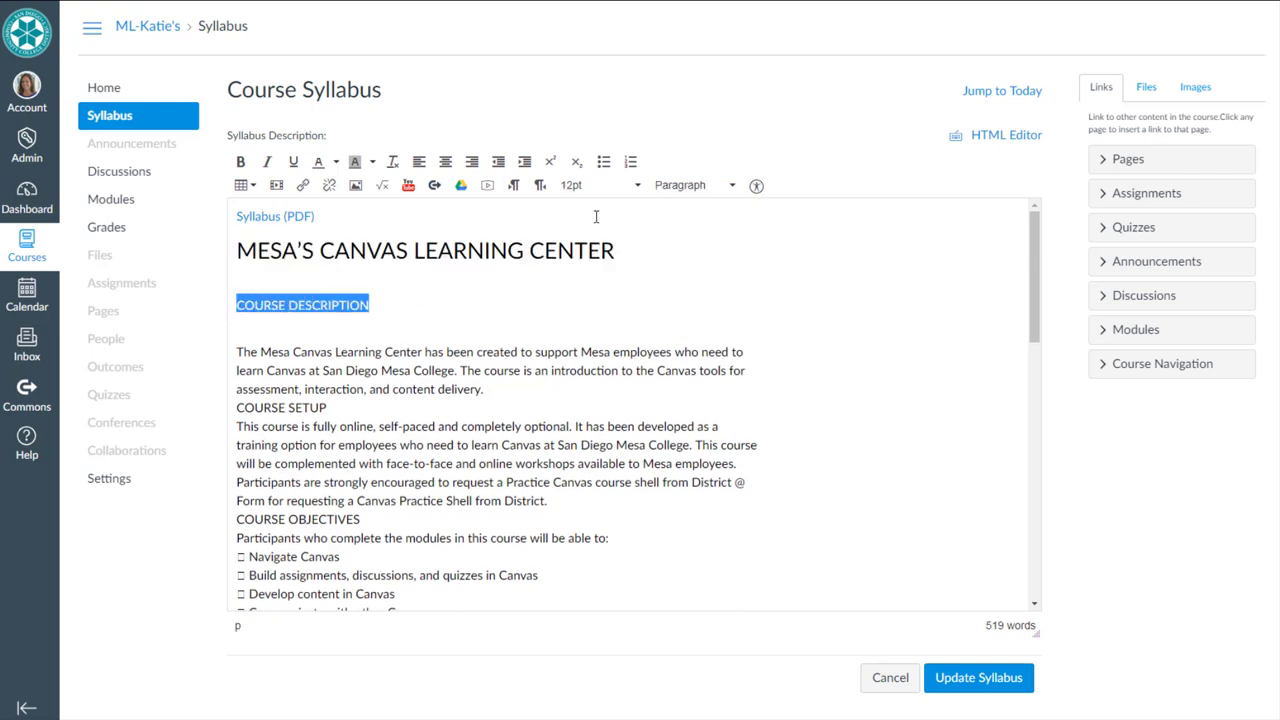
pyautogui.click(696, 185)
pyautogui.click(670, 278)
pyautogui.click(400, 287)
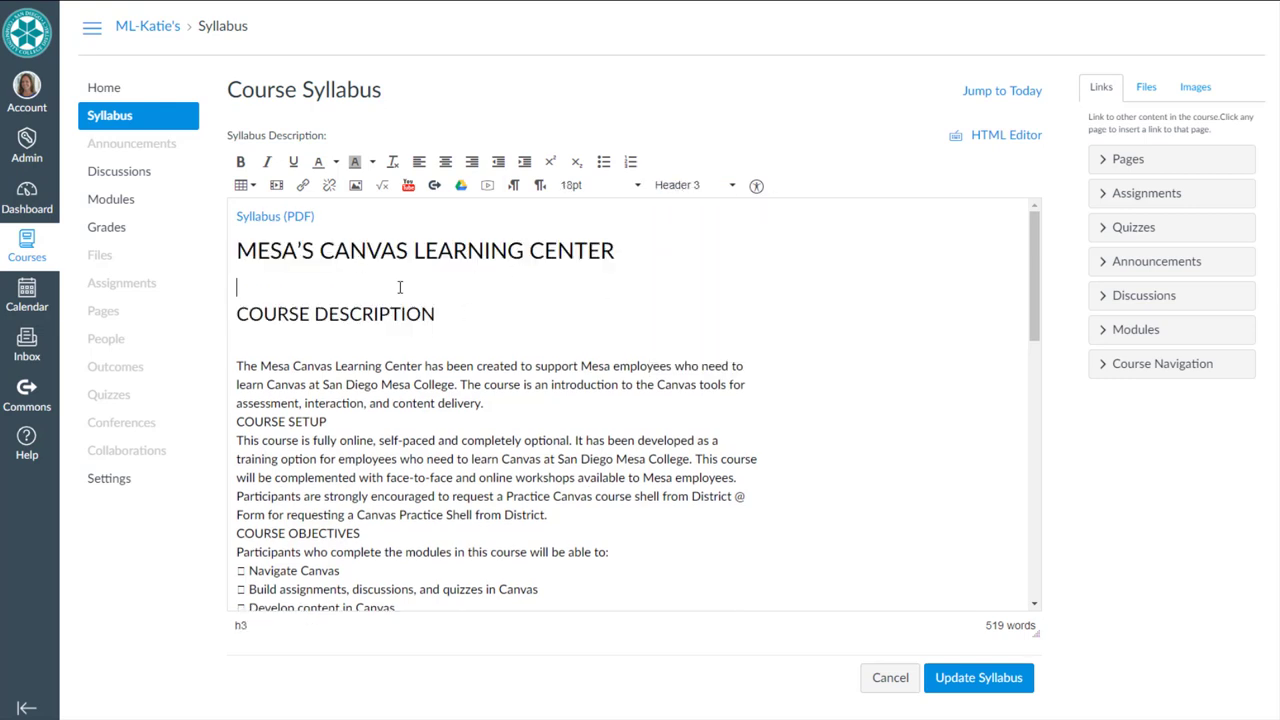
pyautogui.press('Delete')
pyautogui.moveTo(498, 378); pyautogui.dragTo(234, 338)
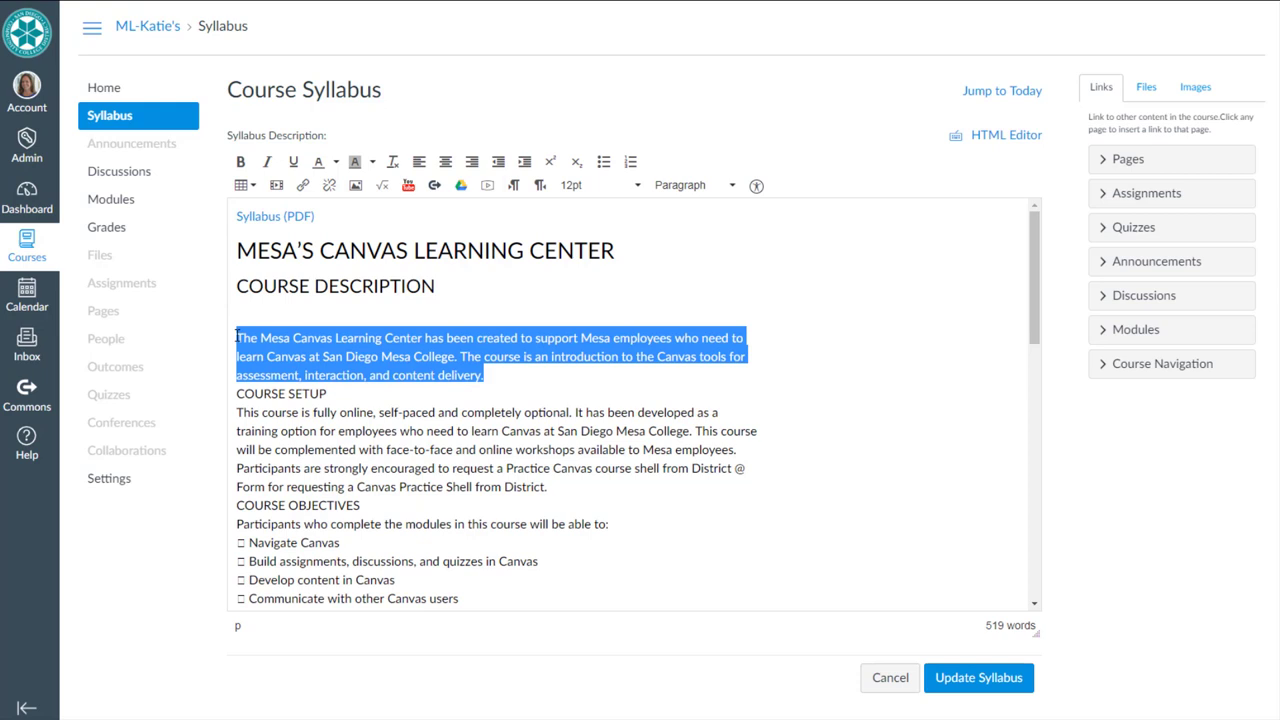
pyautogui.click(696, 185)
pyautogui.click(686, 206)
# Make COURSE SETUP a Header 3 and remove the extra blank lines around it.
pyautogui.click(580, 398)
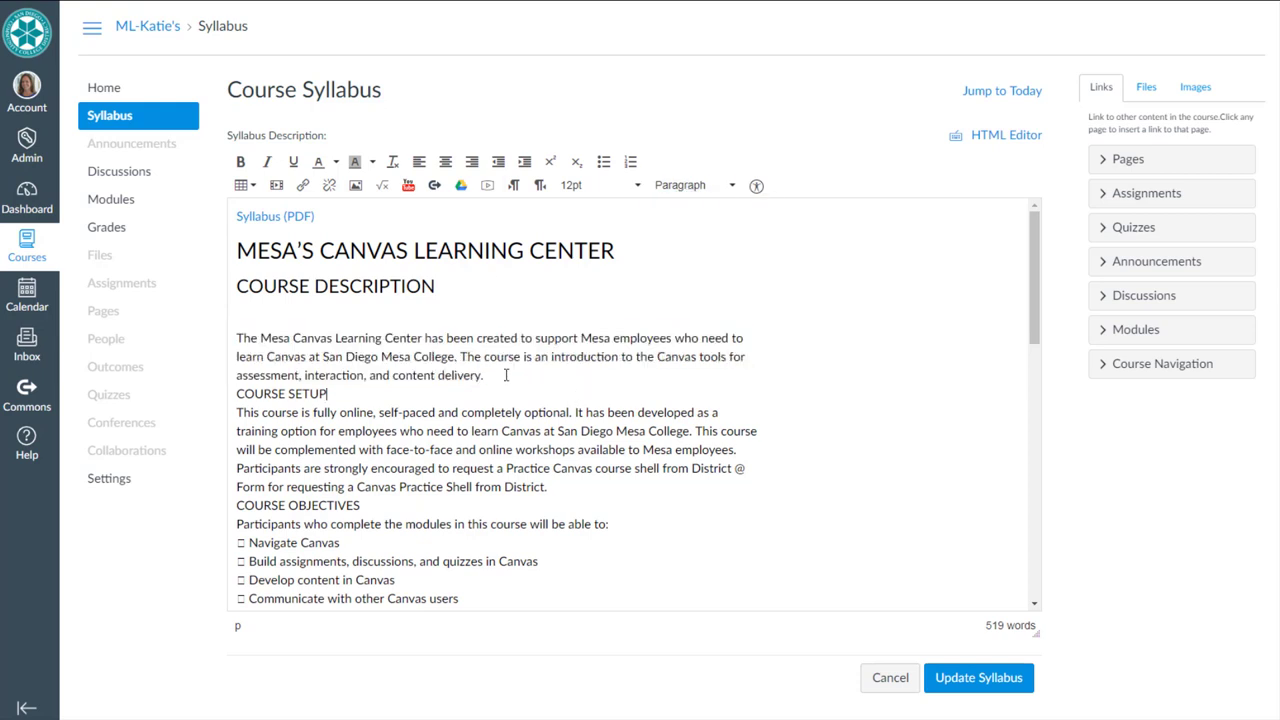
pyautogui.press('Return')
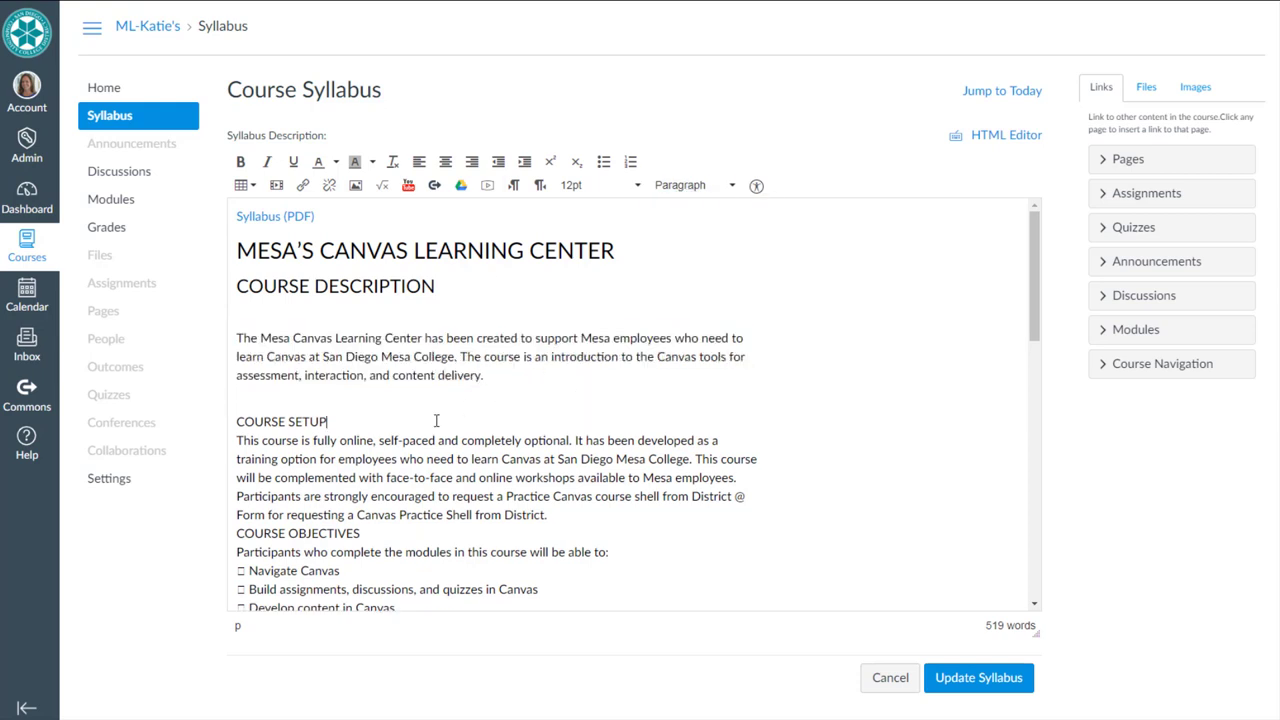
pyautogui.press('Return')
pyautogui.moveTo(329, 421); pyautogui.dragTo(235, 421)
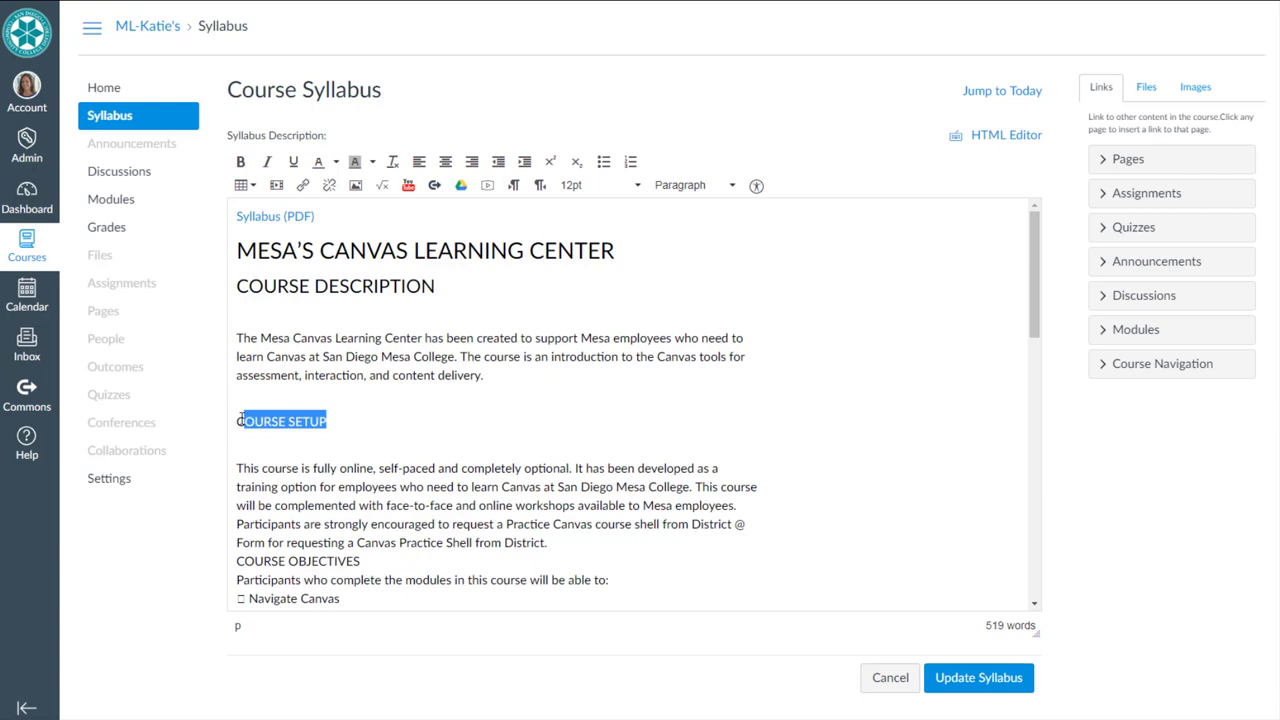
pyautogui.click(712, 190)
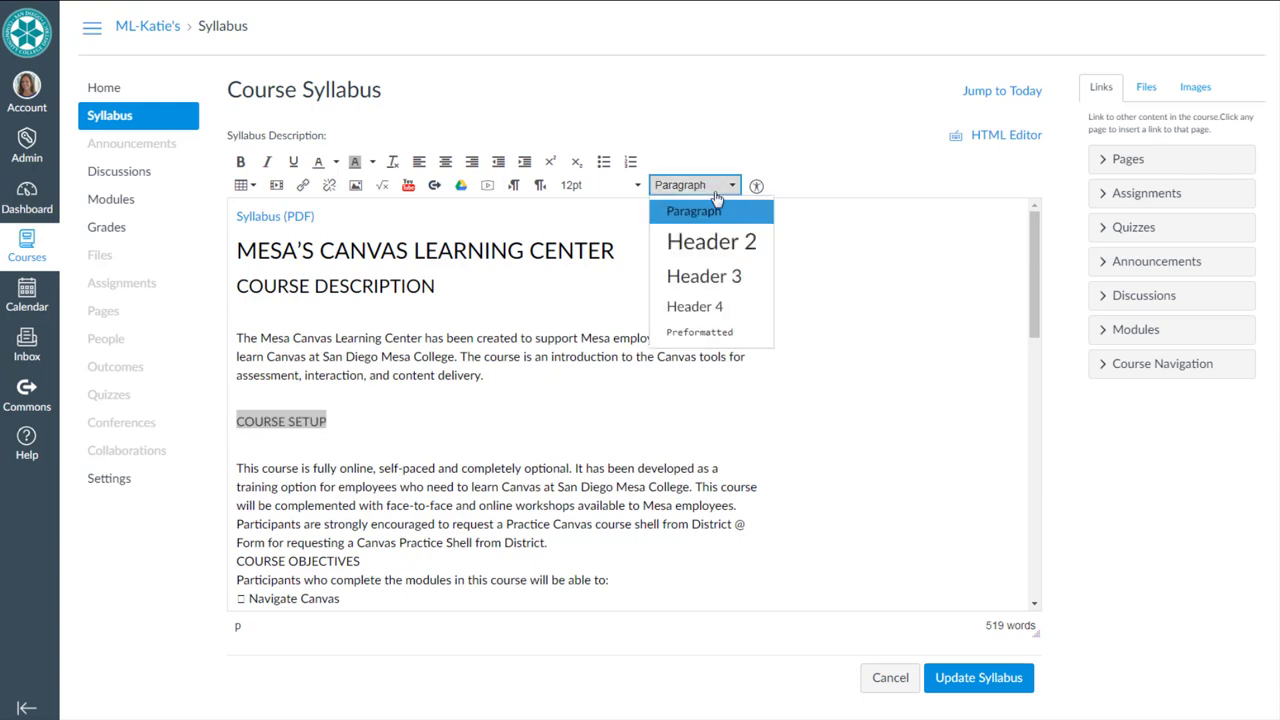
pyautogui.click(704, 276)
pyautogui.click(437, 486)
pyautogui.press('Delete')
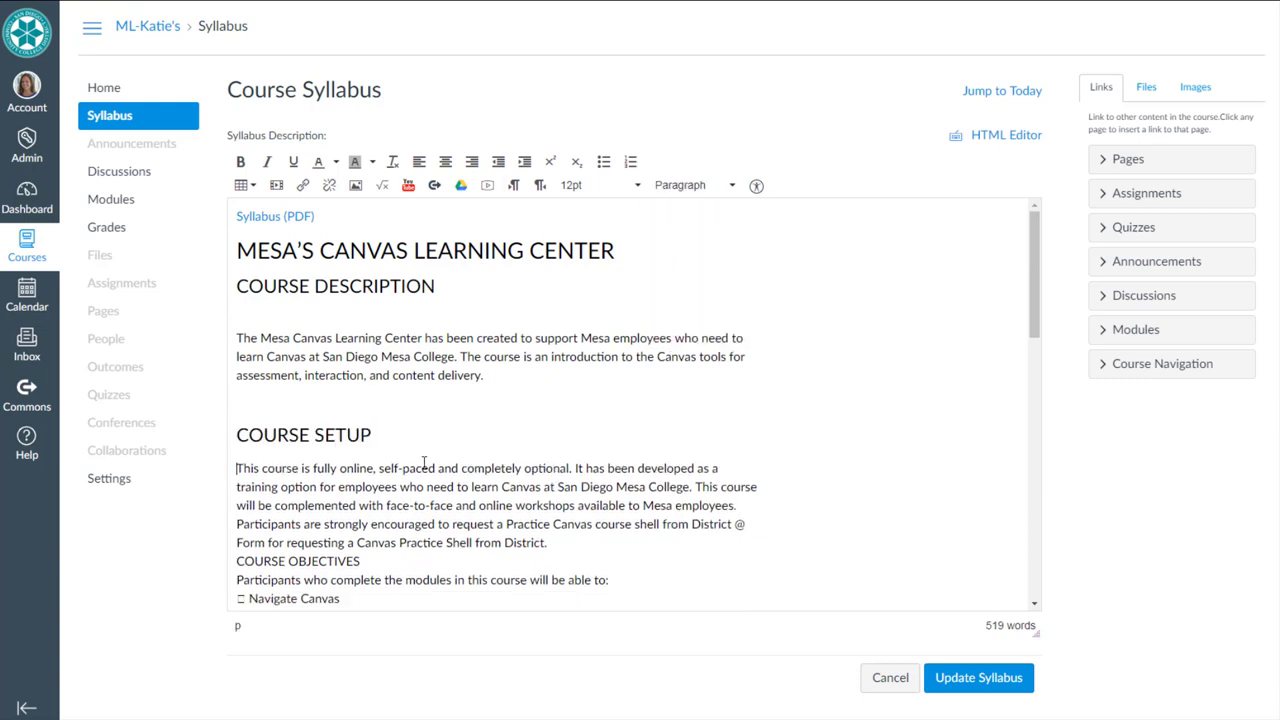
pyautogui.click(338, 397)
pyautogui.press('Delete')
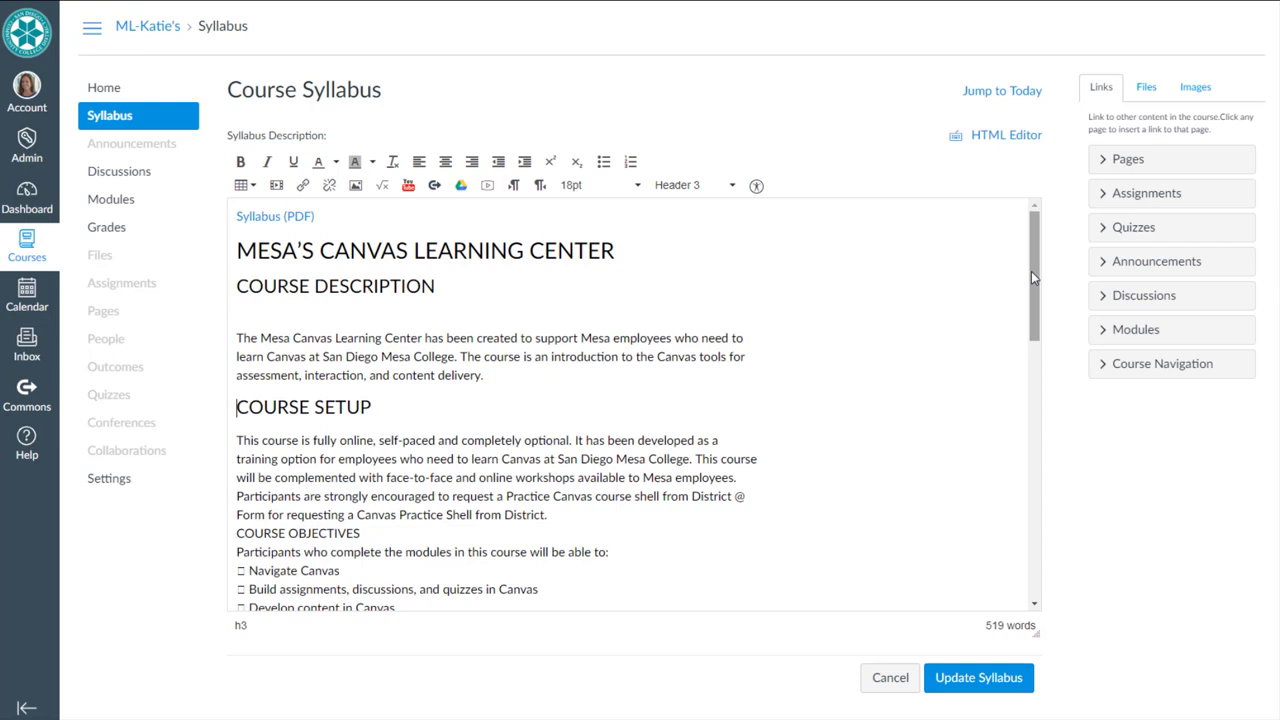
pyautogui.scroll(-2, 1031, 271)
pyautogui.scroll(2, 1024, 260)
# Save the syllabus, review its formatted headings, and collapse the inline PDF preview.
pyautogui.click(979, 679)
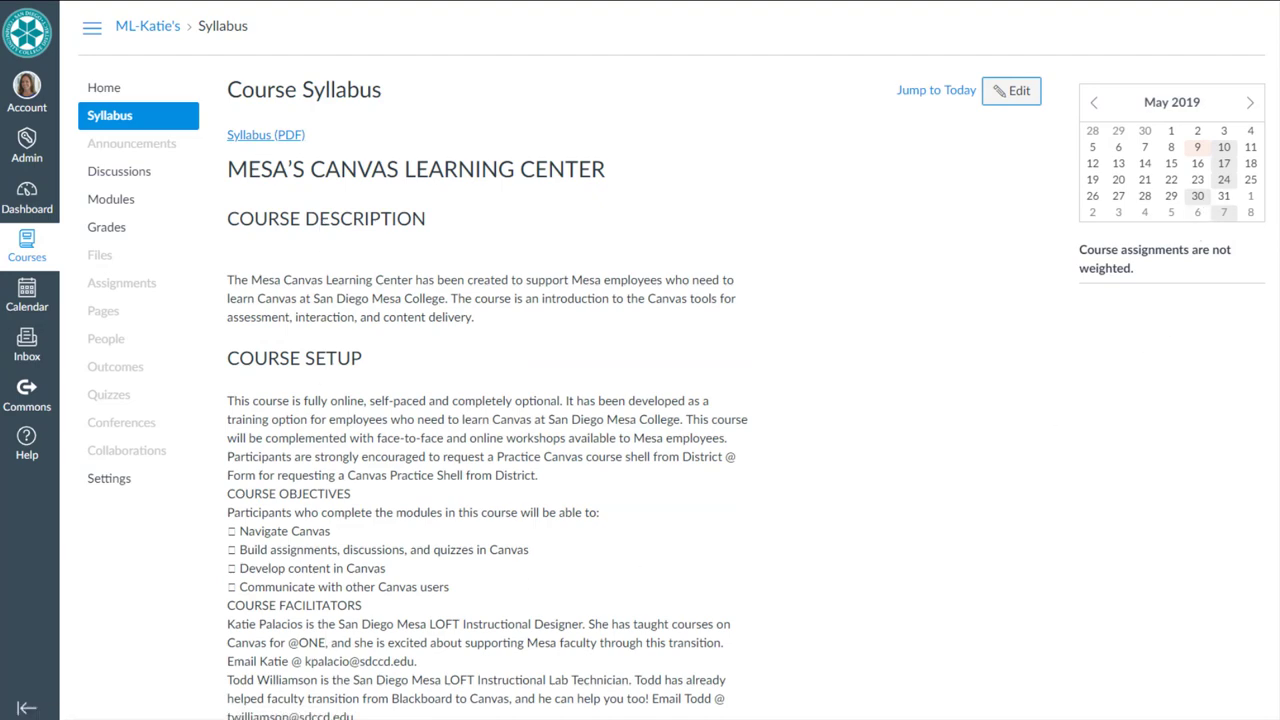
pyautogui.scroll(-10, 640, 400)
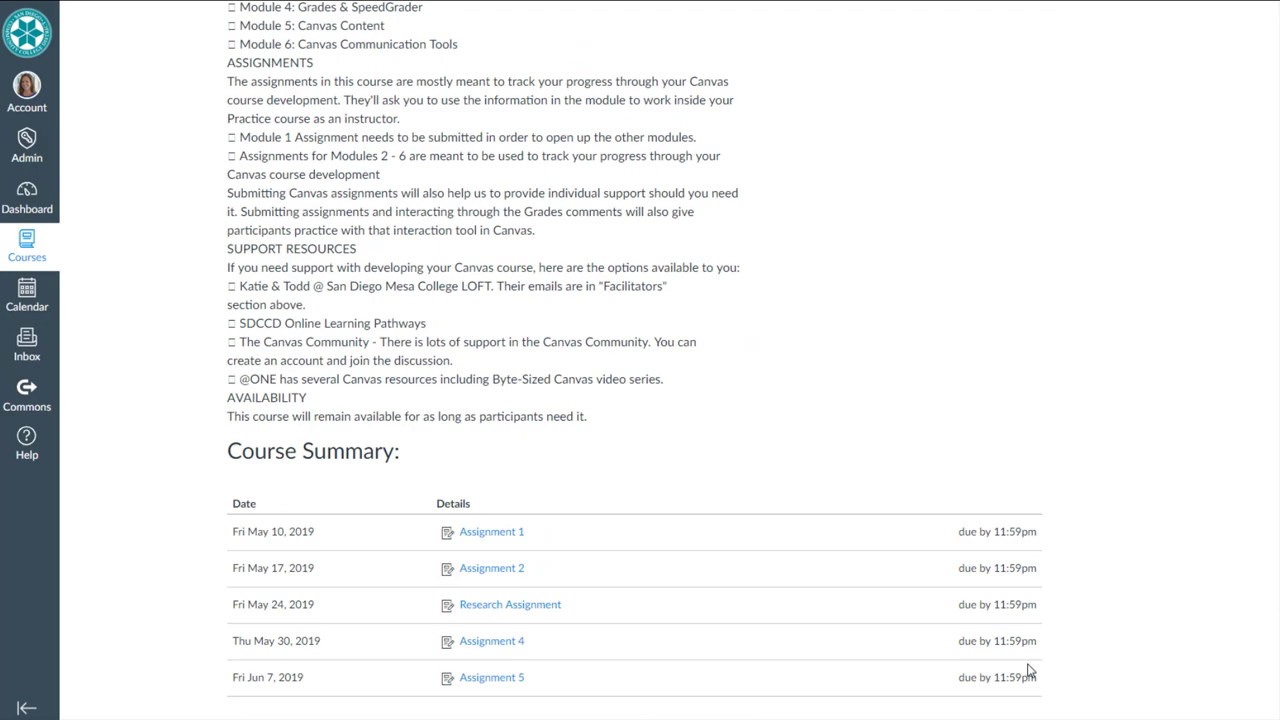
pyautogui.scroll(6, 1151, 703)
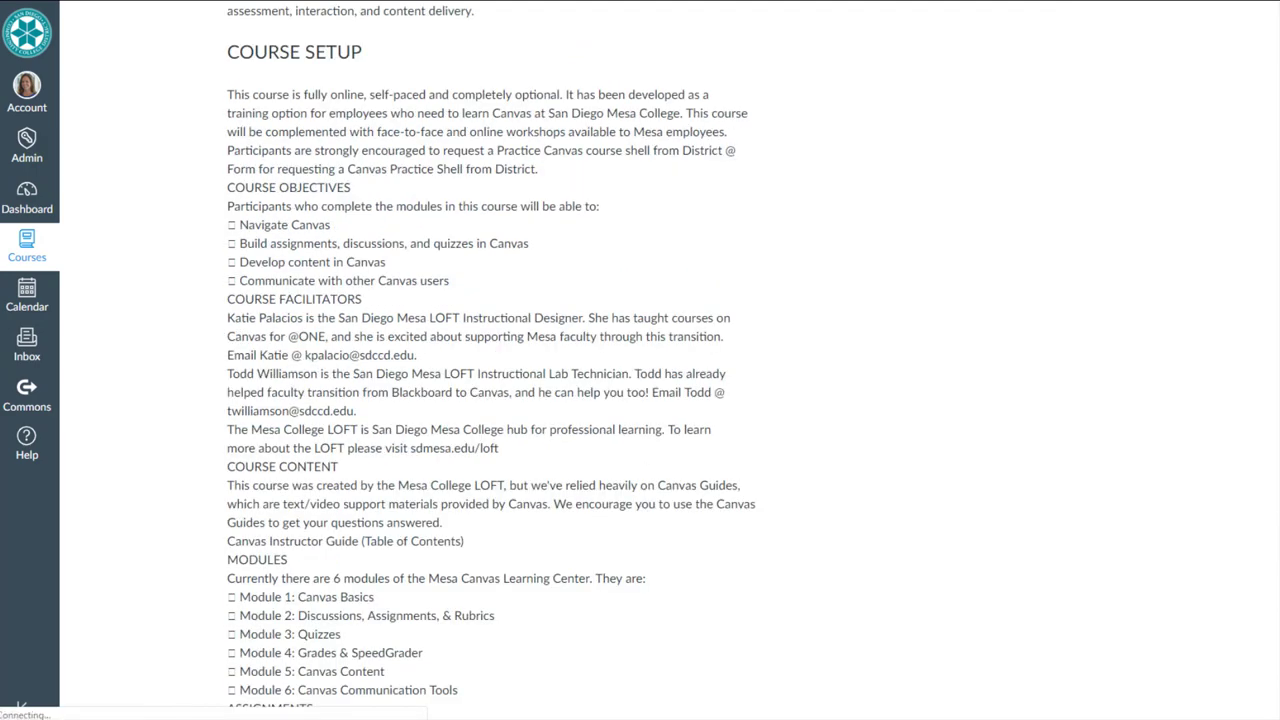
pyautogui.scroll(5, 1260, 150)
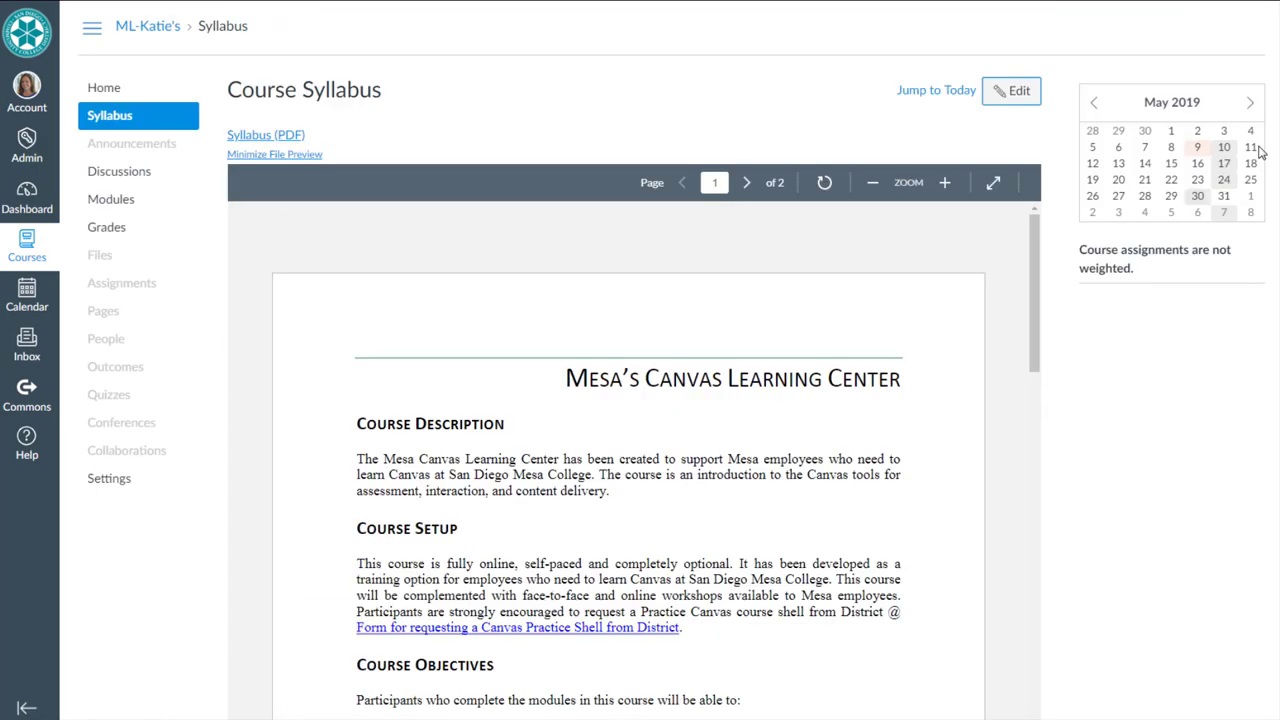
pyautogui.click(296, 158)
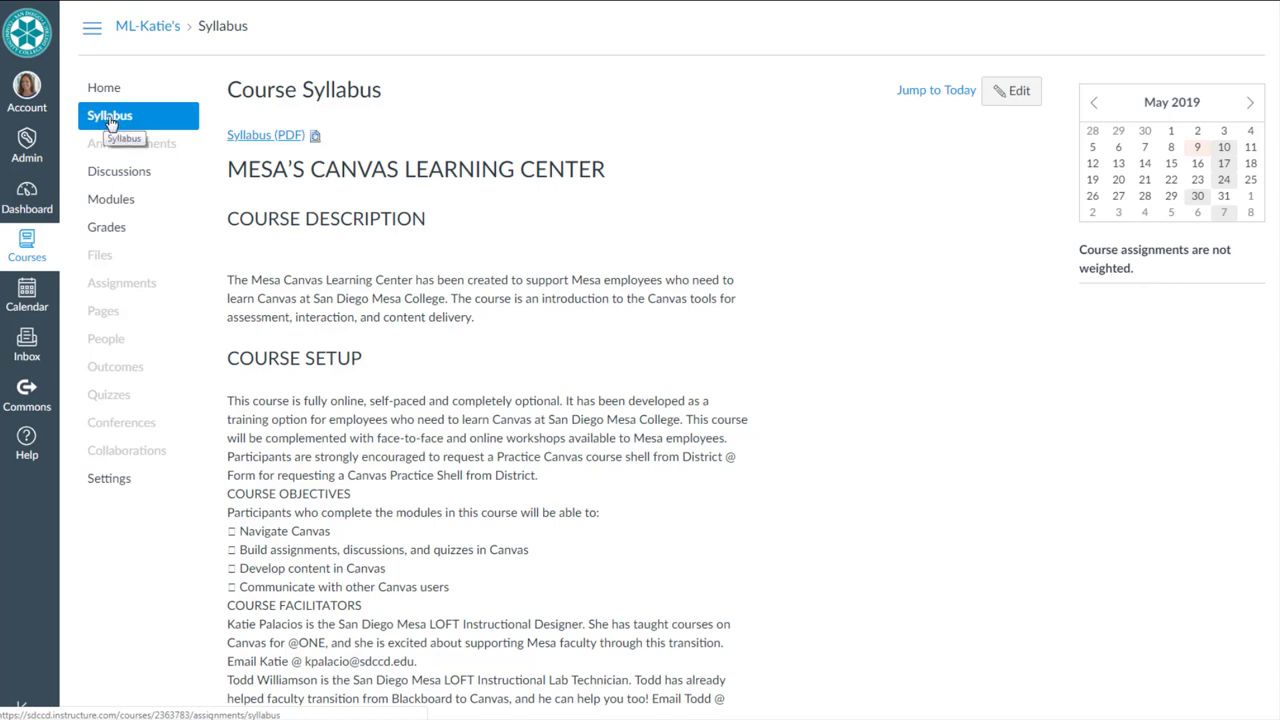
# Move Syllabus into the hidden items in course Navigation settings and save.
pyautogui.click(131, 483)
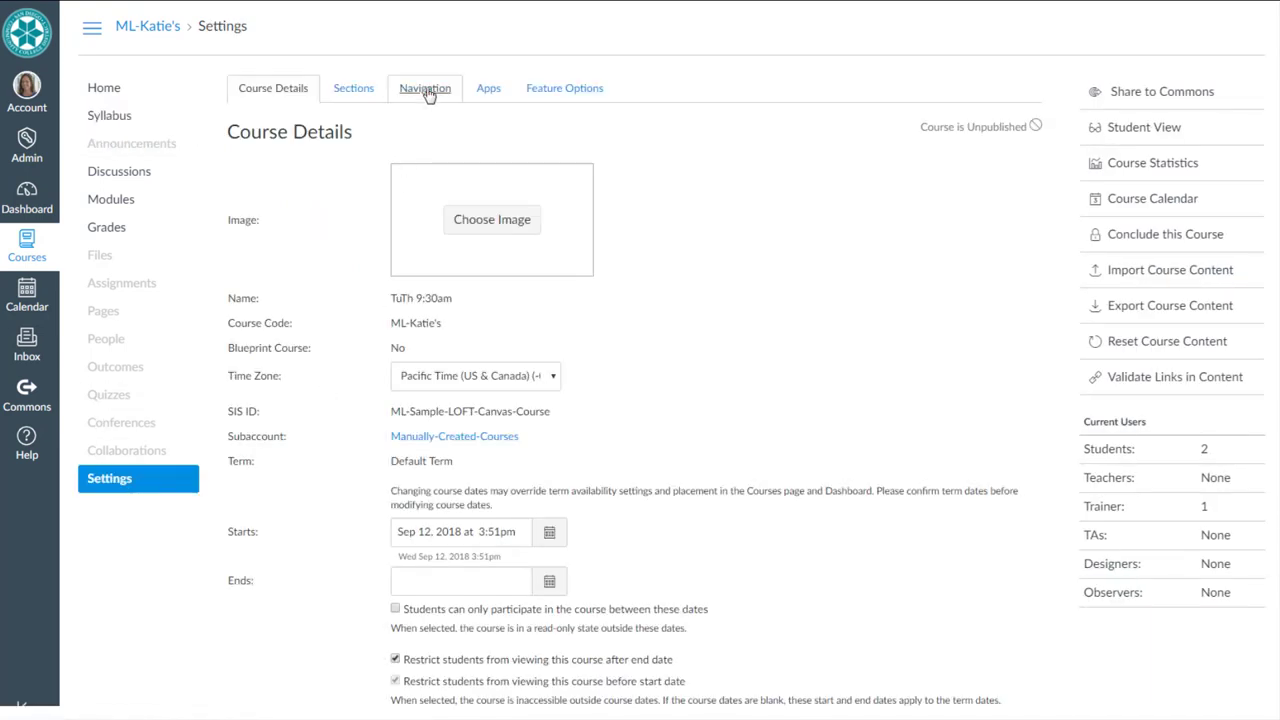
pyautogui.click(426, 90)
pyautogui.moveTo(349, 195); pyautogui.dragTo(300, 385)
pyautogui.scroll(-3, 689, 420)
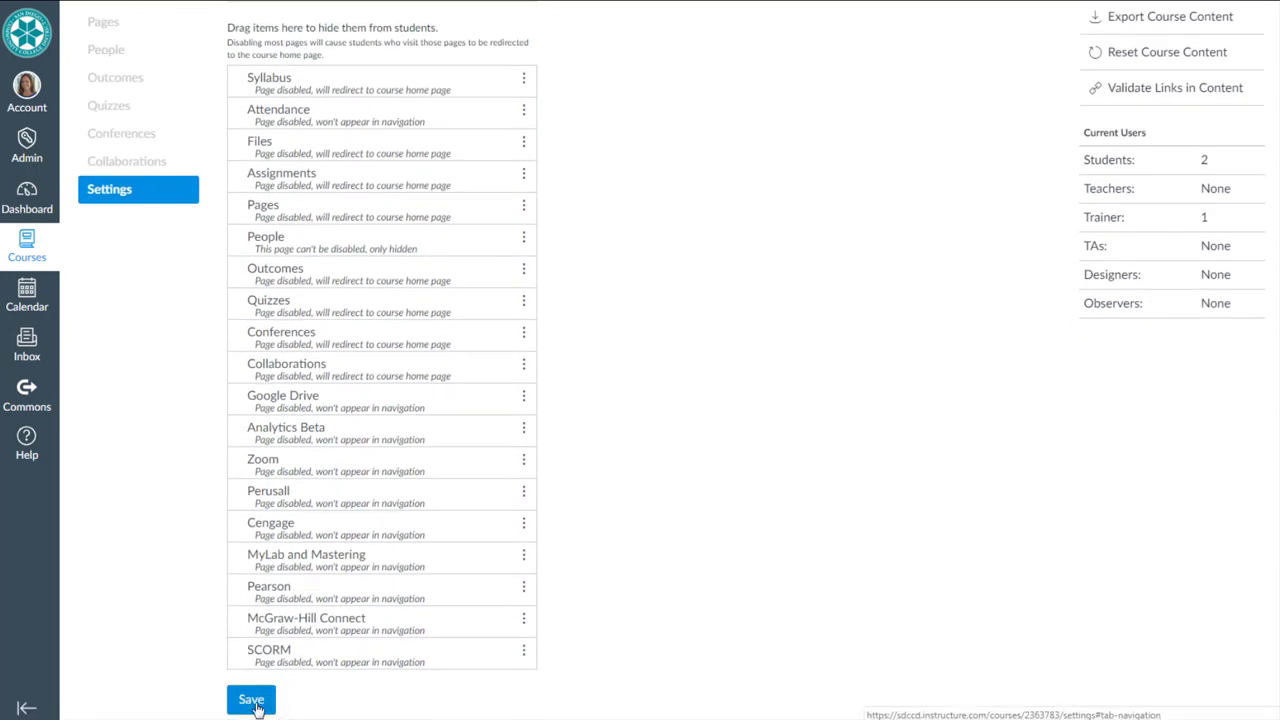
pyautogui.click(253, 701)
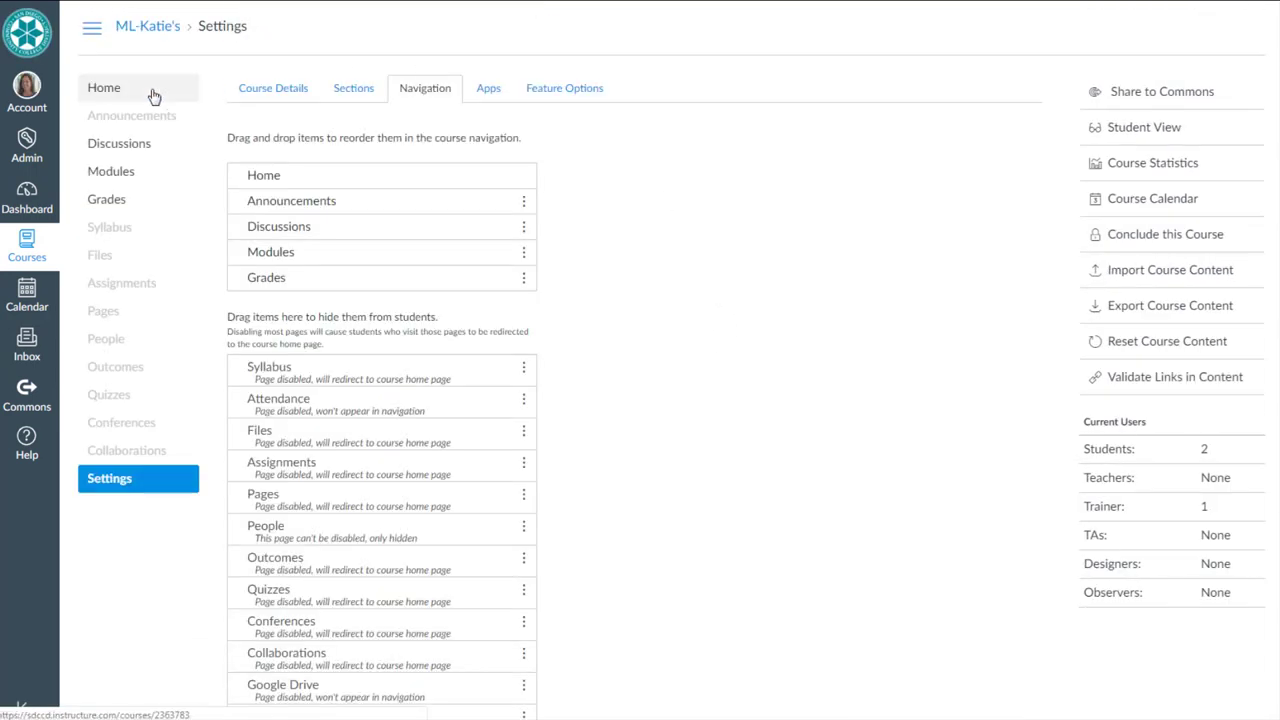
# Go to the course home page and preview, then collapse, the Sample Syllabus file.
pyautogui.click(153, 96)
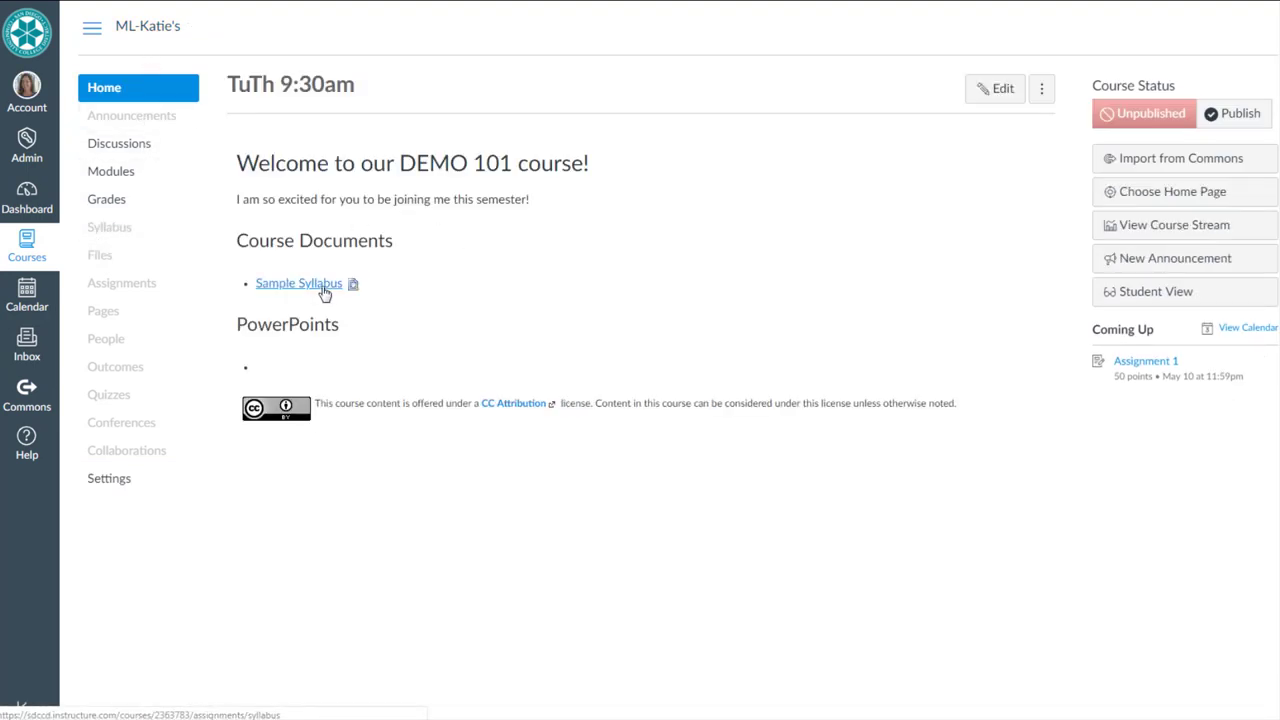
pyautogui.click(354, 287)
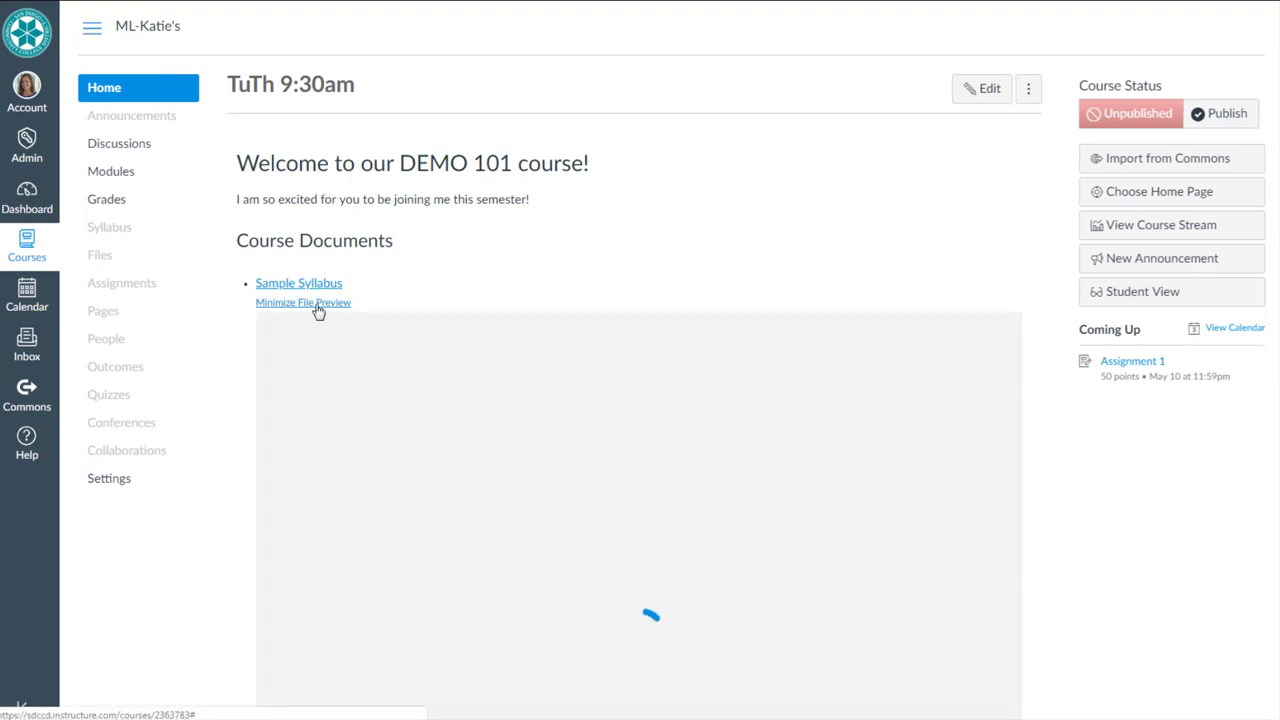
pyautogui.click(324, 303)
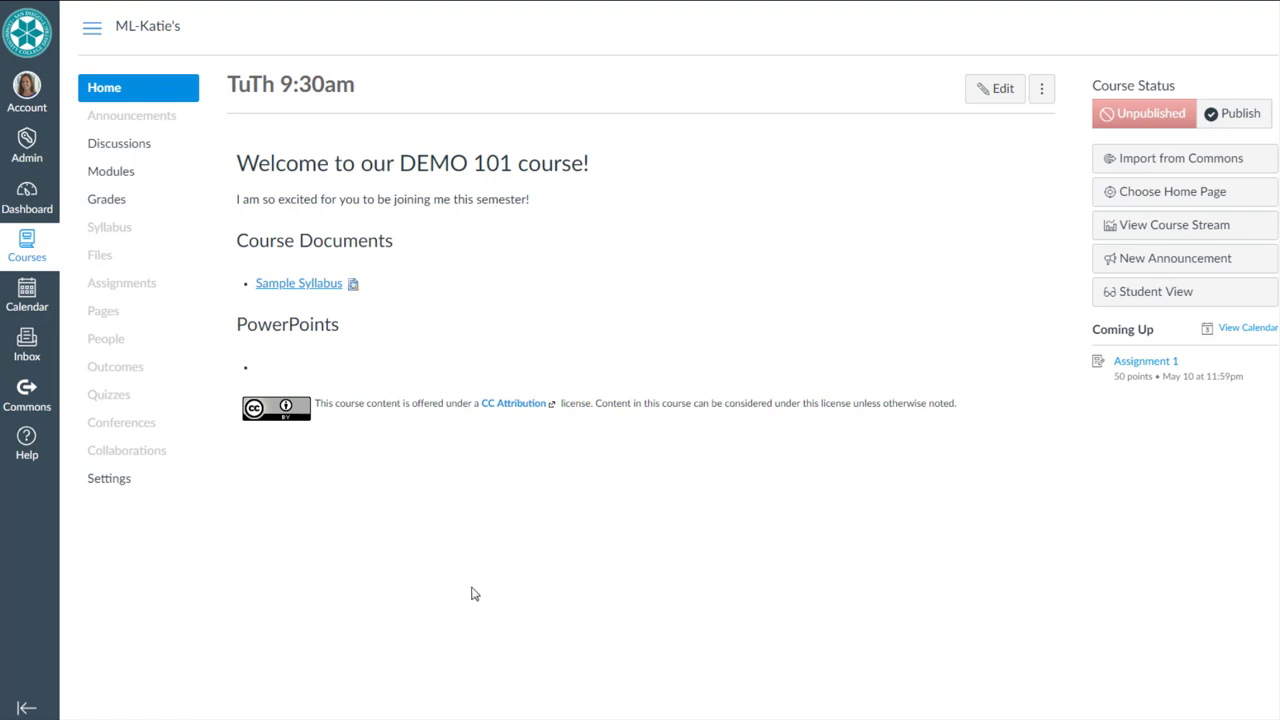